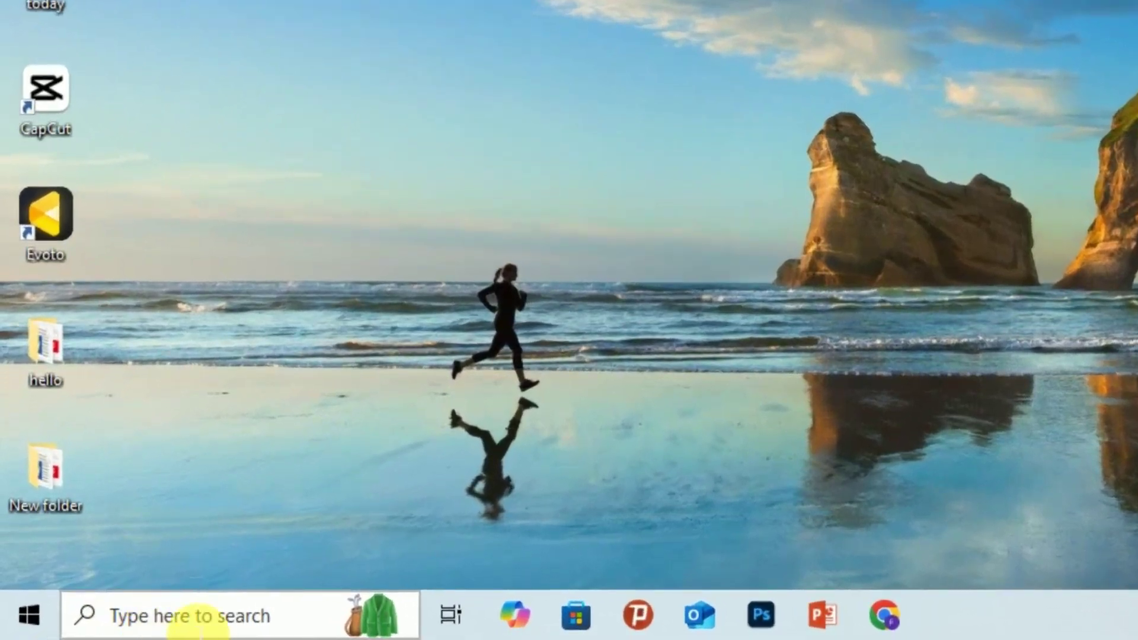
Launch Excel 2016 from a system search and create a blank workbook
click(195, 620)
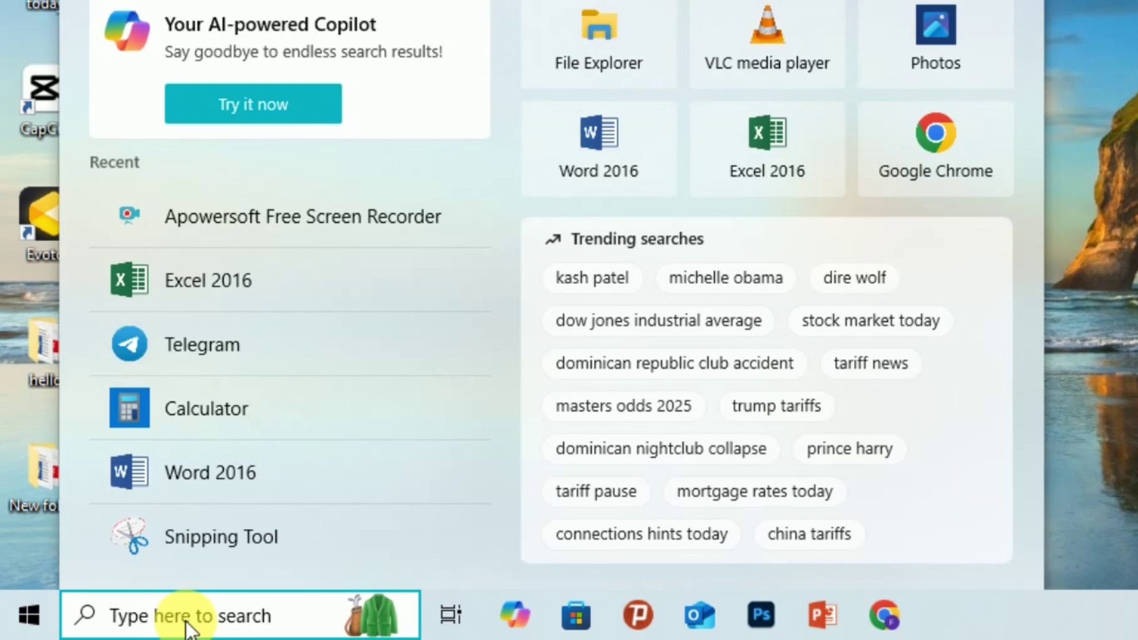
text(exce)
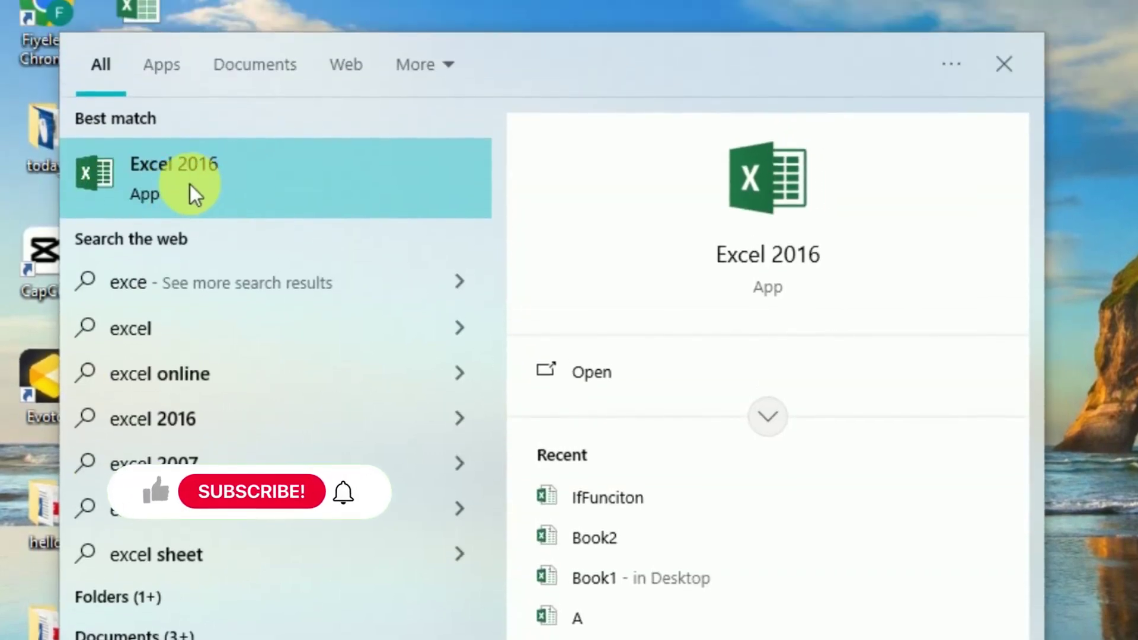
click(190, 188)
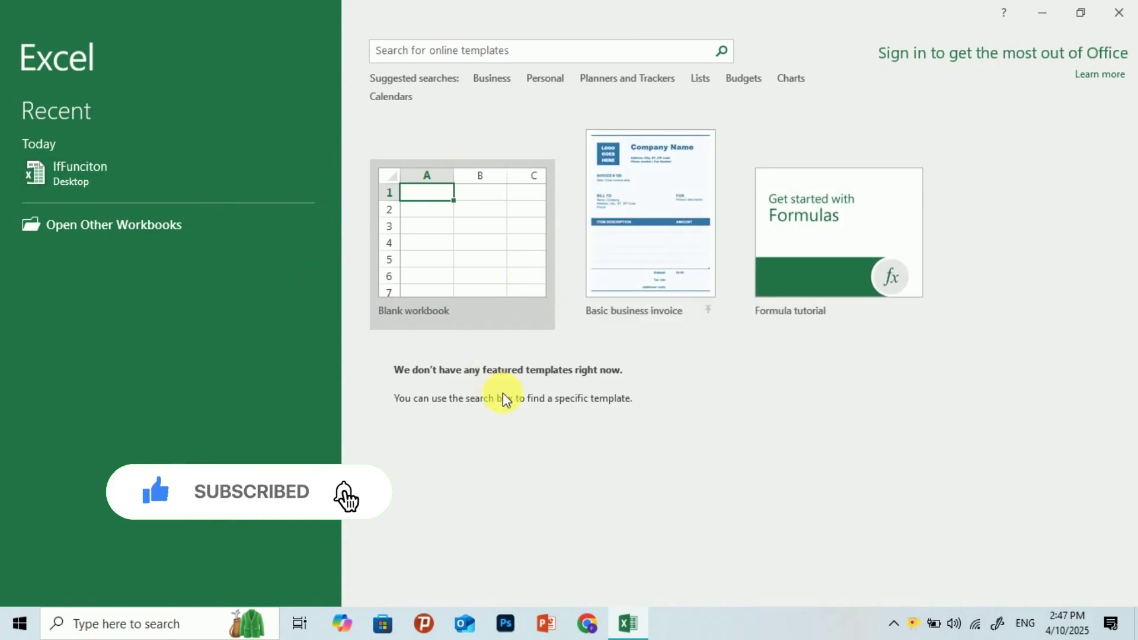
click(731, 474)
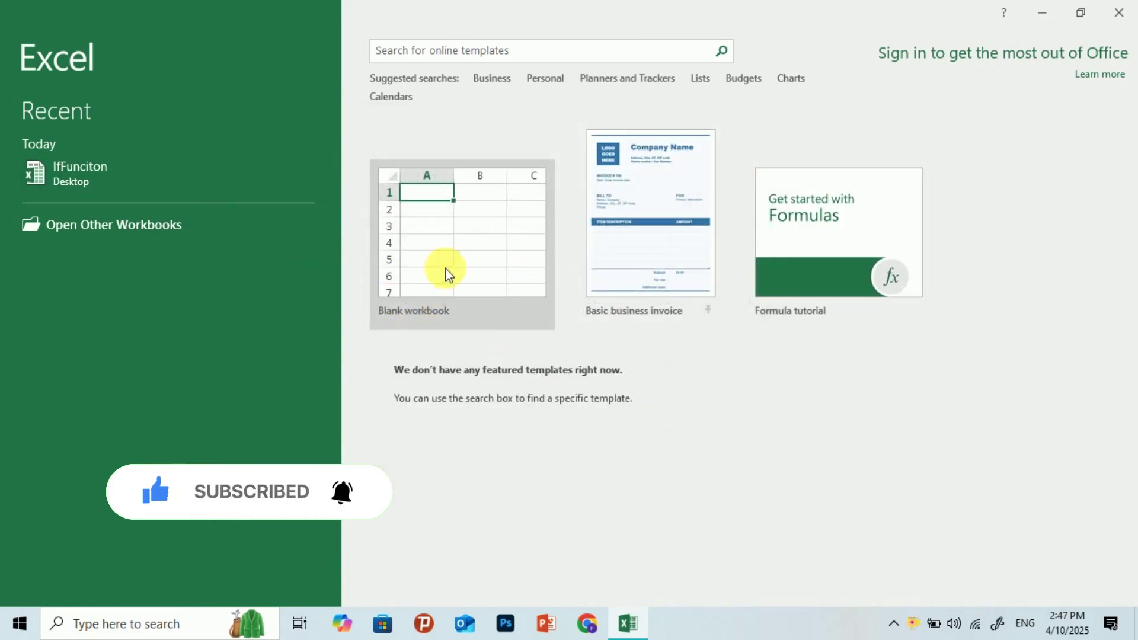
click(437, 231)
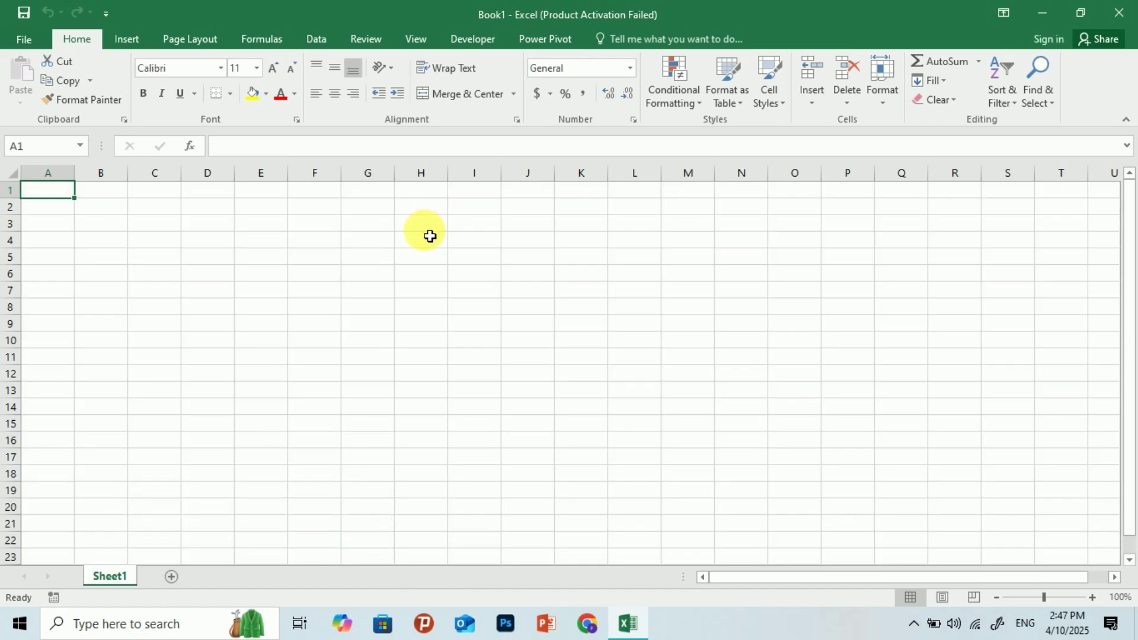
Open the existing workbook that contains the Budget Tracking and Logical Test tables
click(22, 38)
click(452, 156)
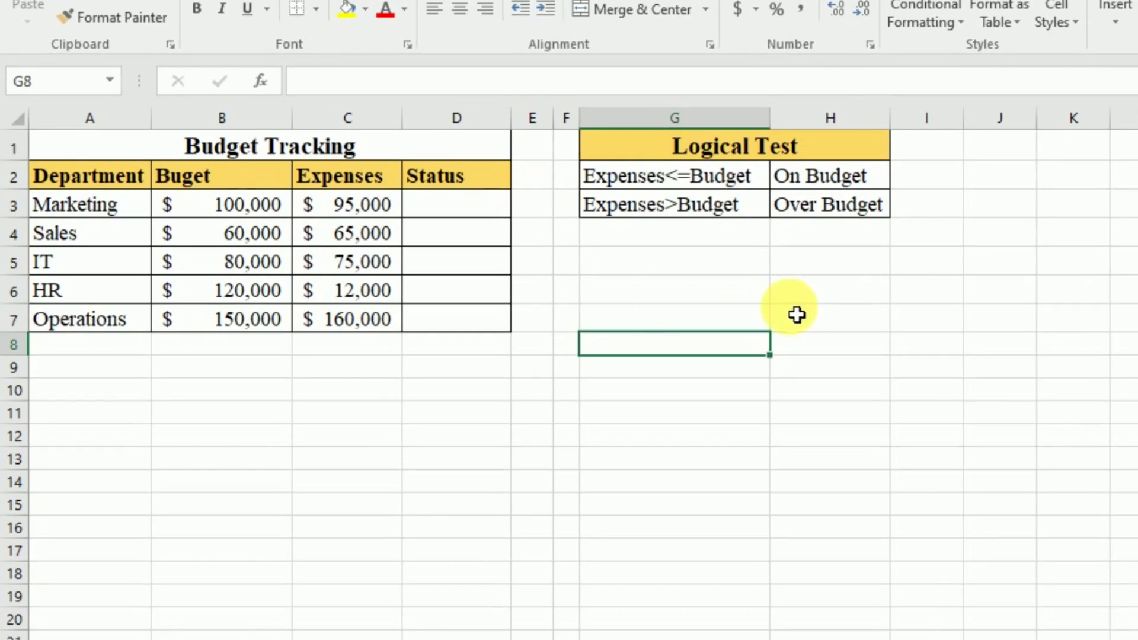
Review the Budget Tracking title, its column headings from Department to Status, and the Logical Test heading
click(127, 181)
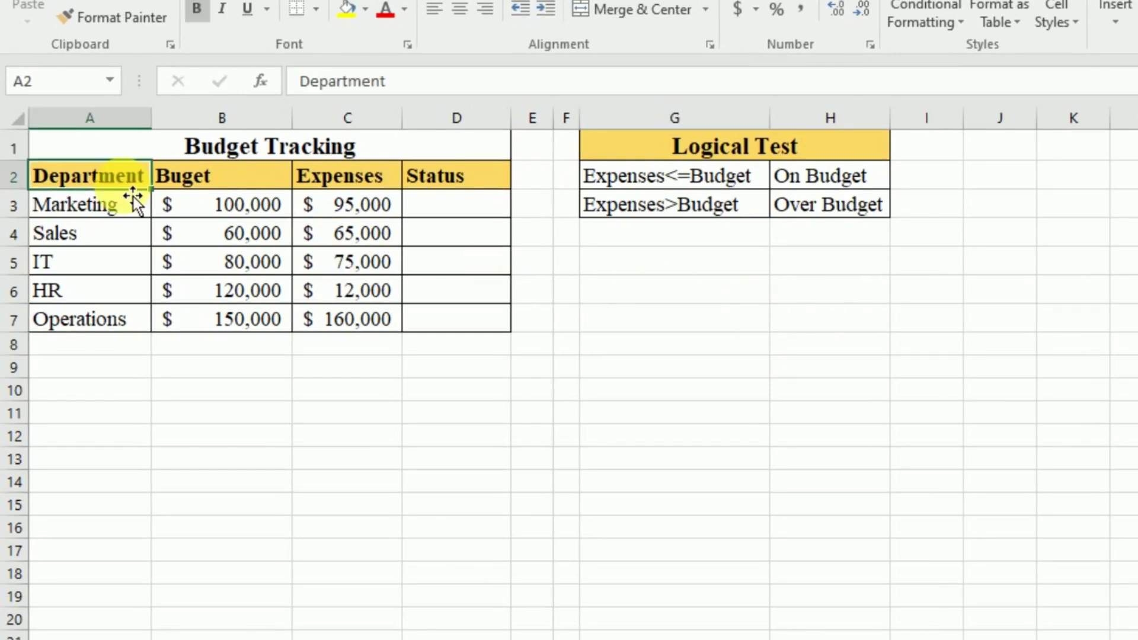
click(232, 151)
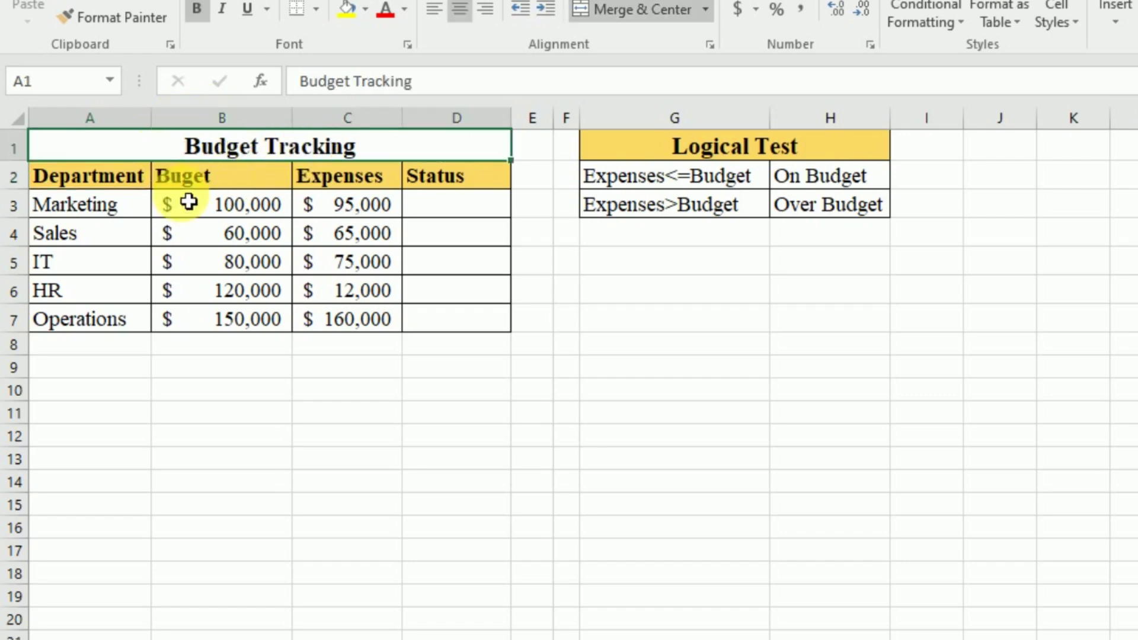
click(118, 184)
click(180, 185)
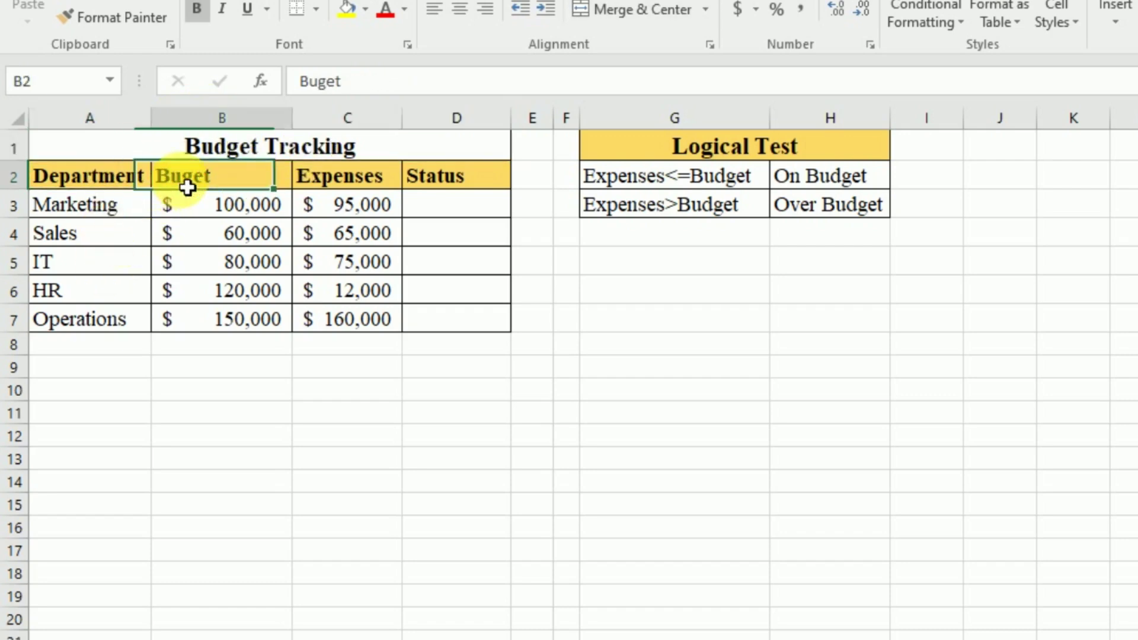
click(323, 178)
click(440, 178)
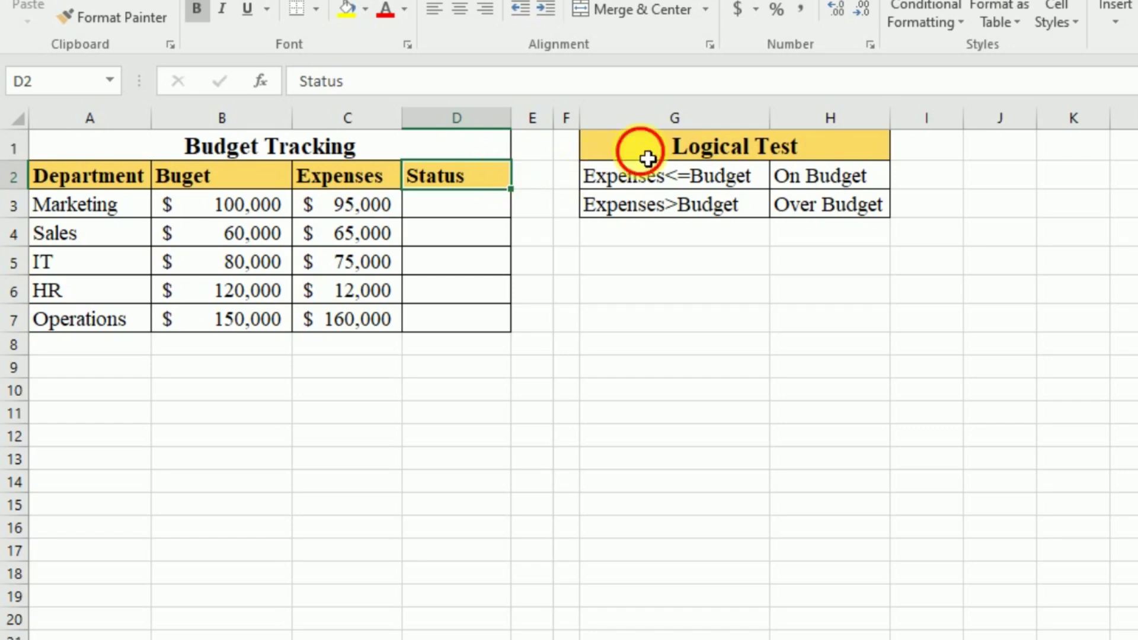
click(706, 149)
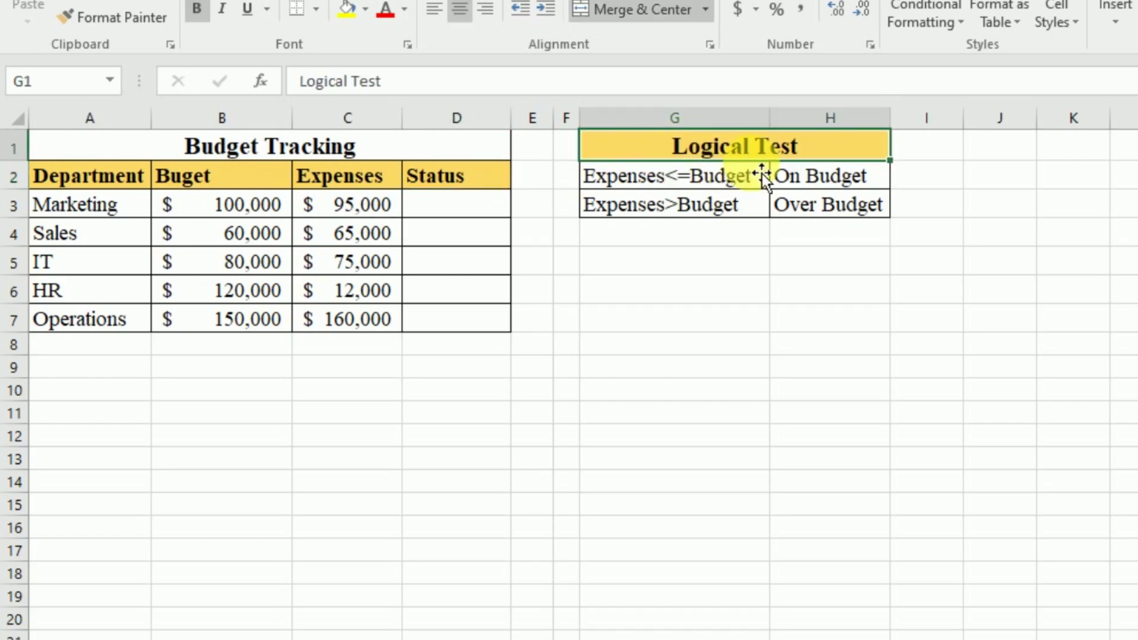
Examine the Department, Budget, Expenses and Status columns together with their entries in the Marketing row
click(107, 183)
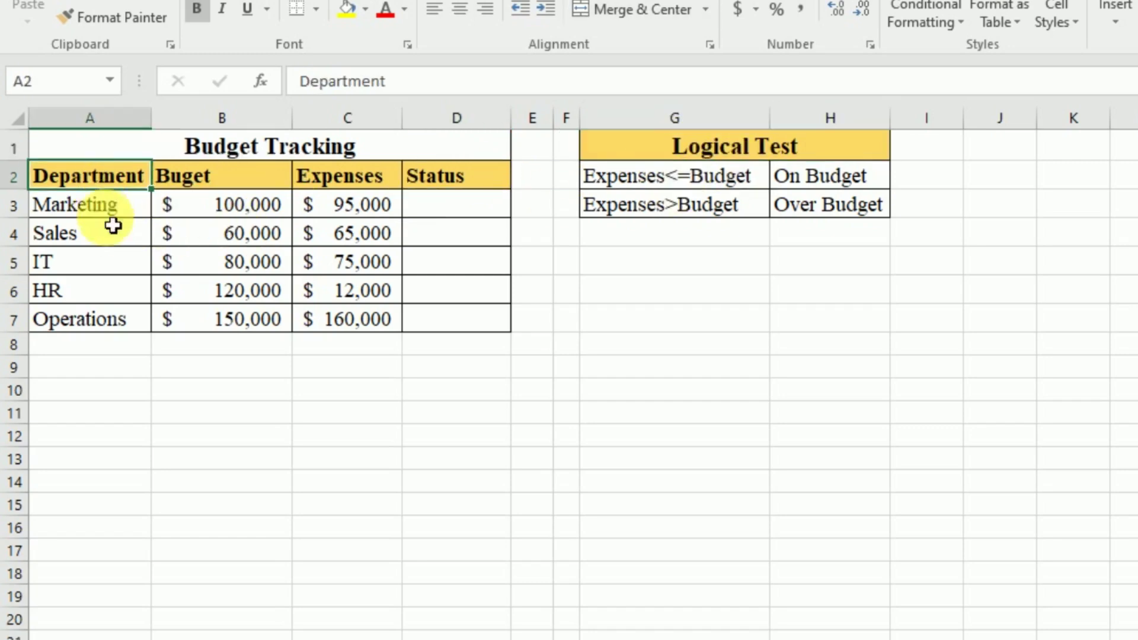
click(111, 218)
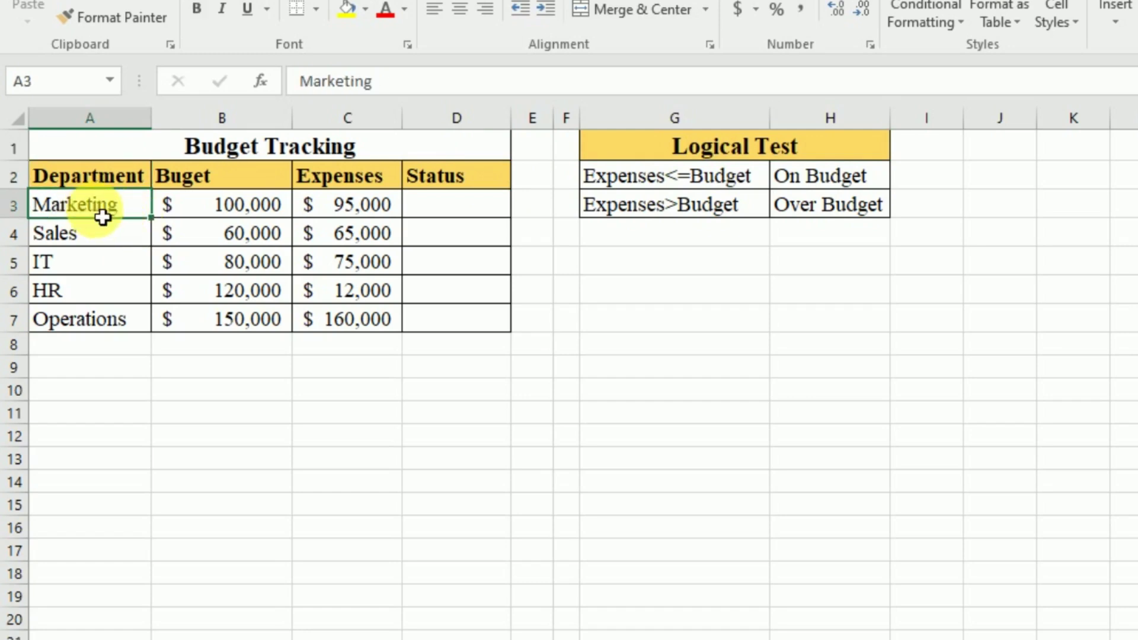
click(186, 186)
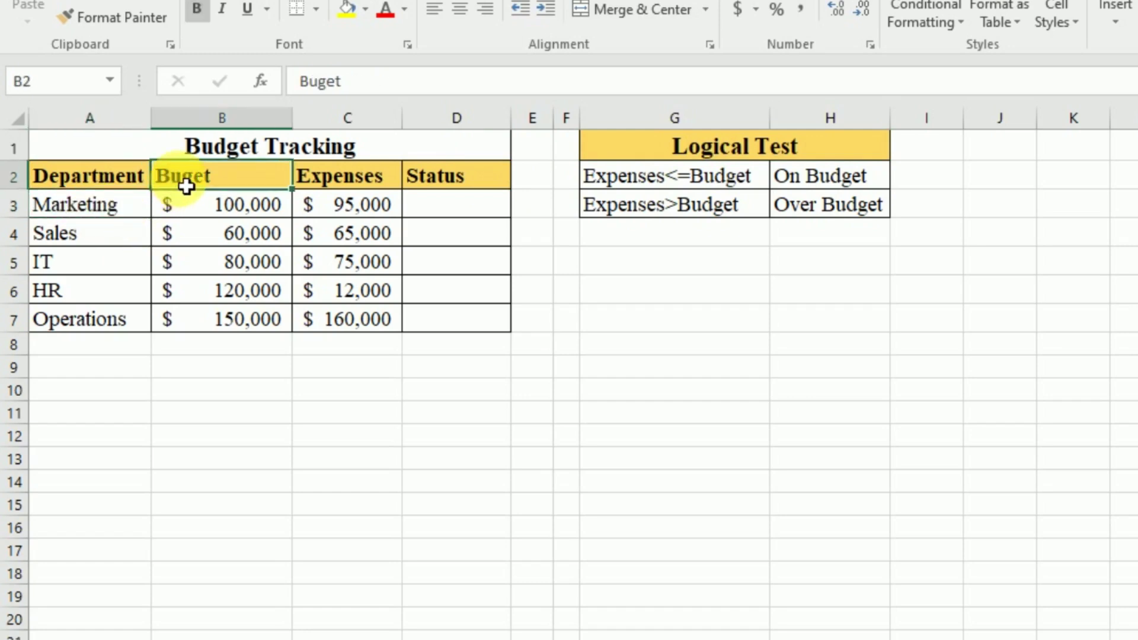
click(219, 217)
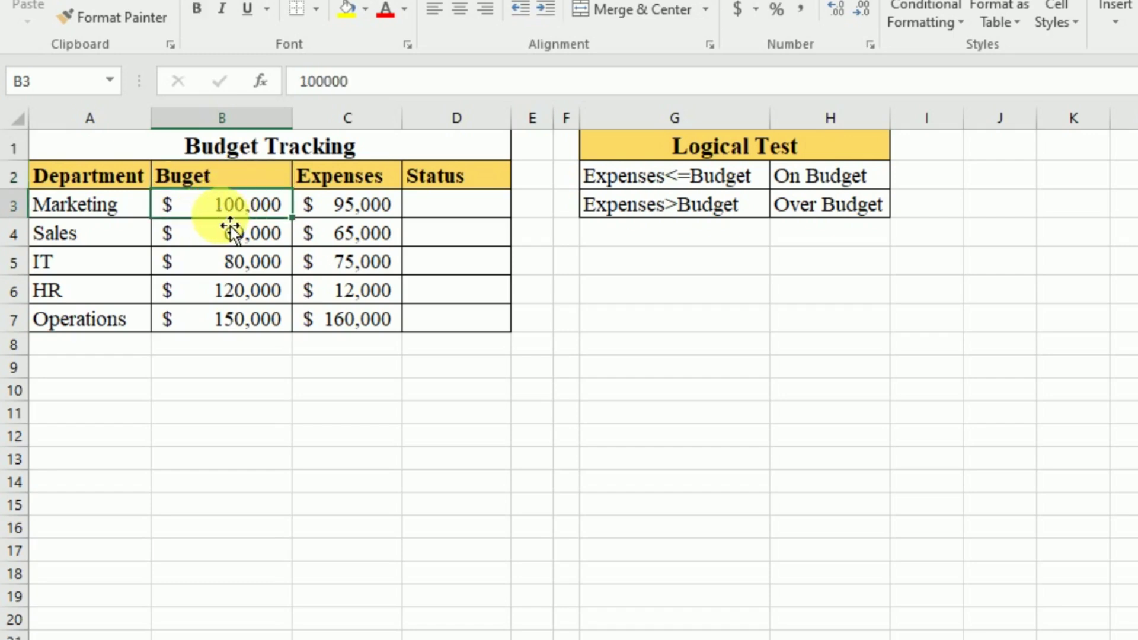
click(345, 187)
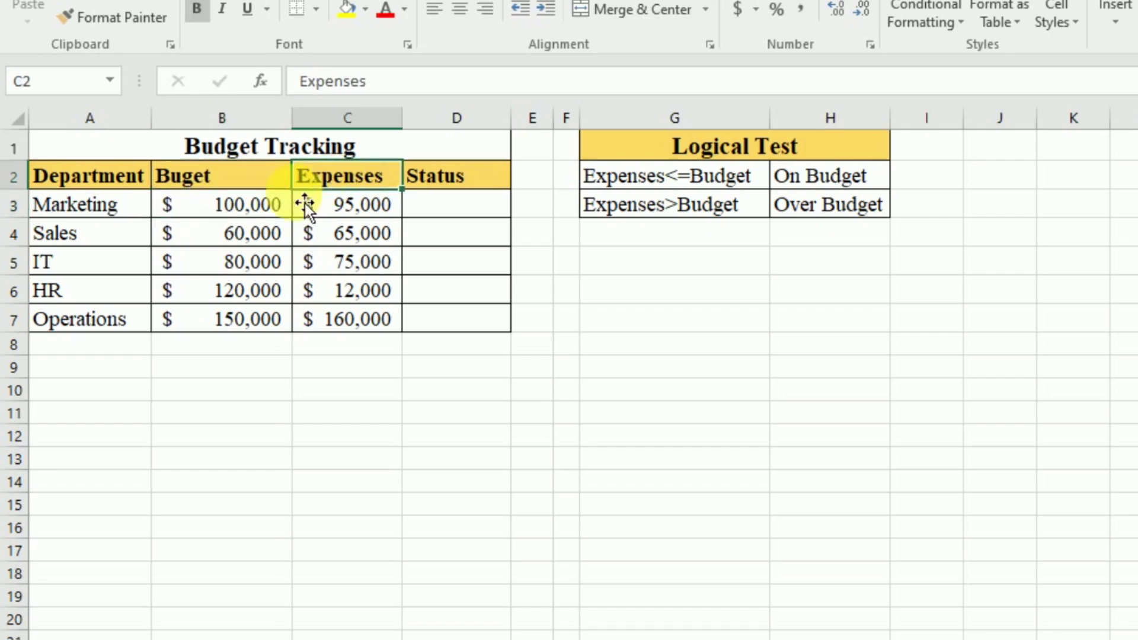
click(365, 219)
click(437, 181)
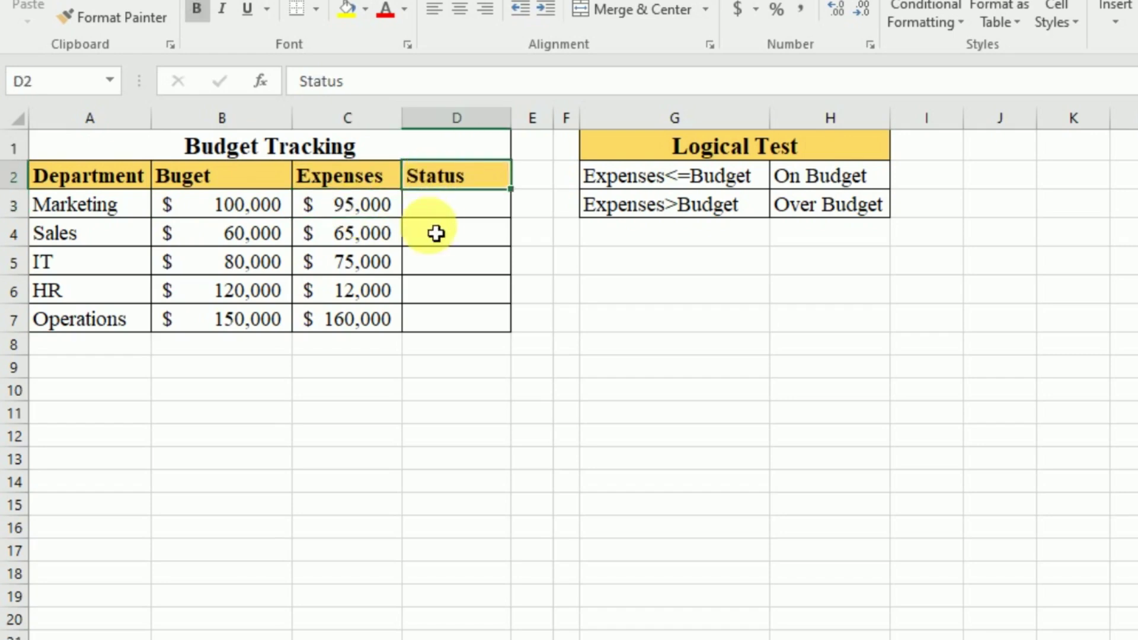
click(429, 216)
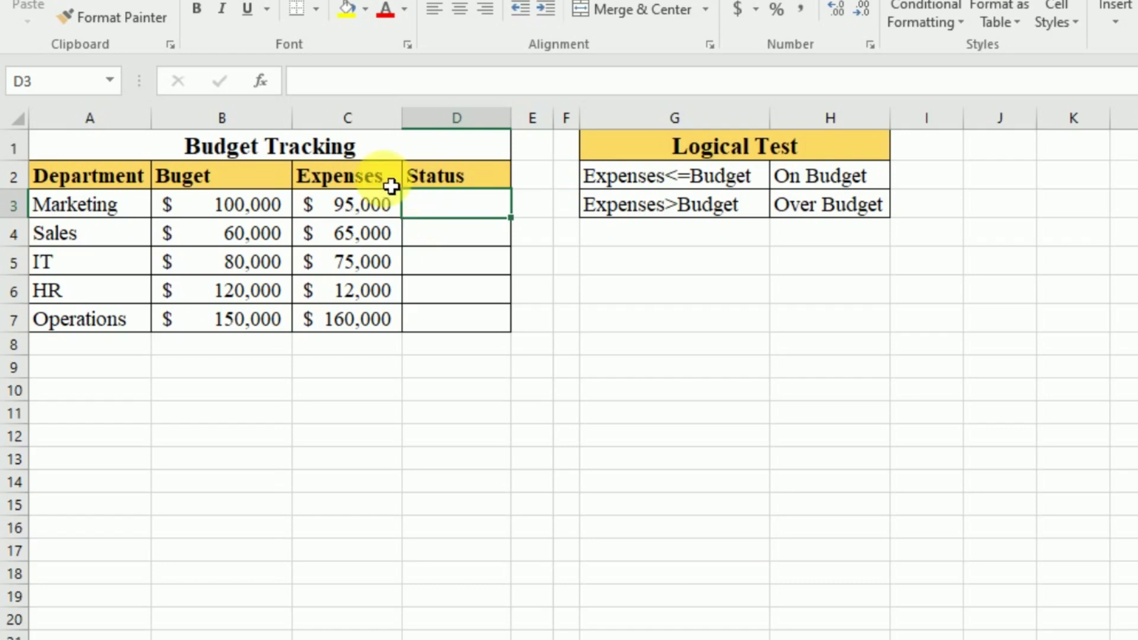
Compare Marketing's budget and expenses with the On Budget and Over Budget rules in the Logical Test table
click(234, 218)
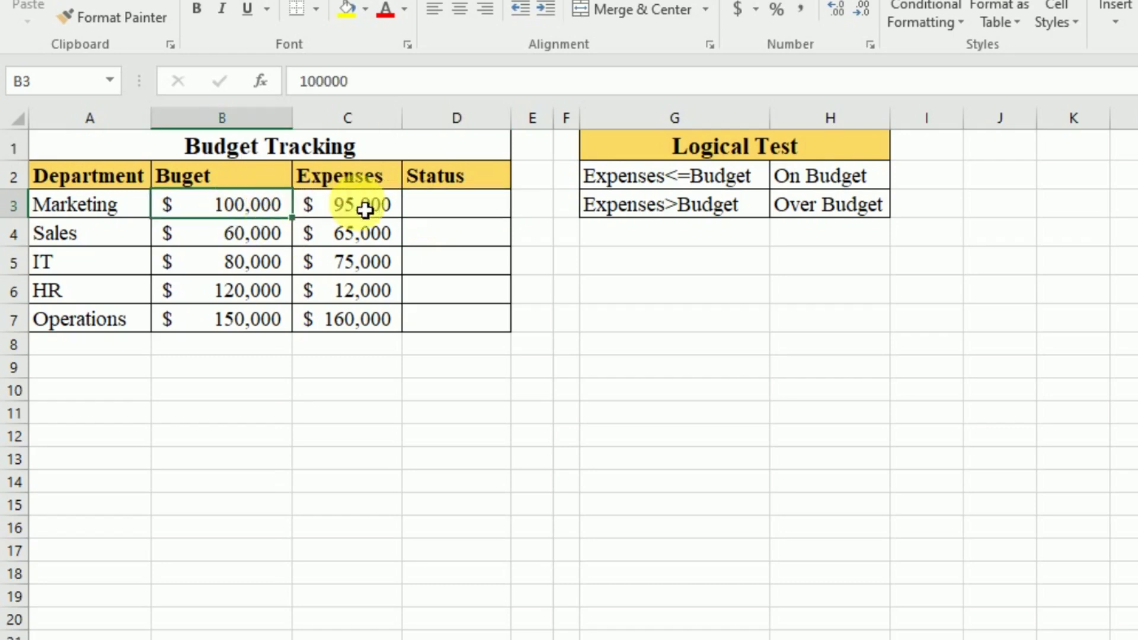
click(846, 186)
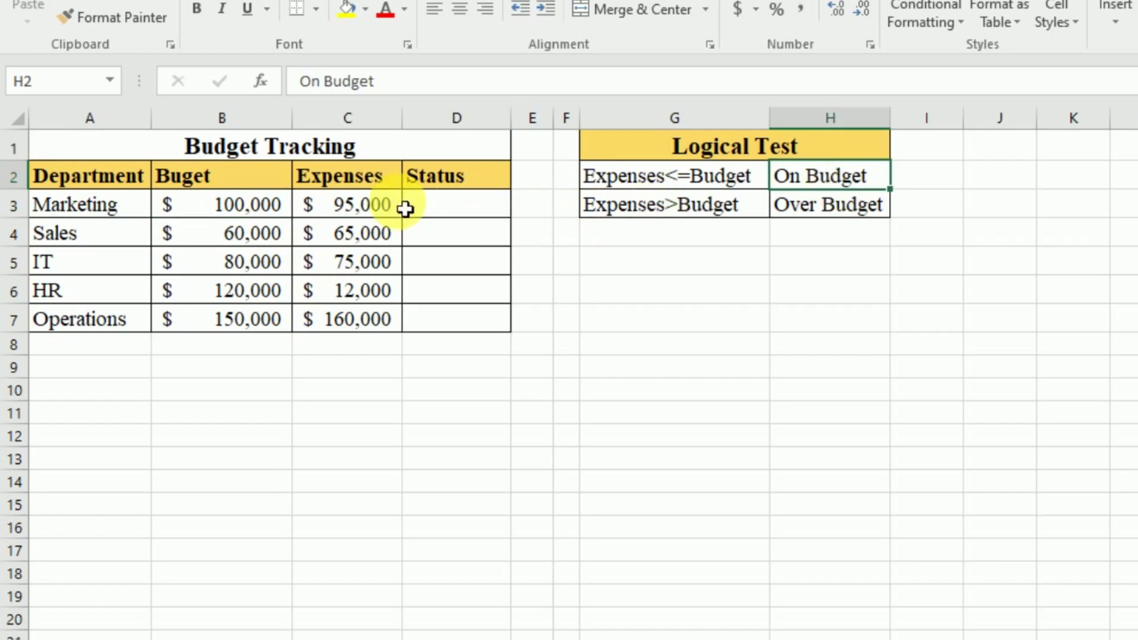
click(369, 179)
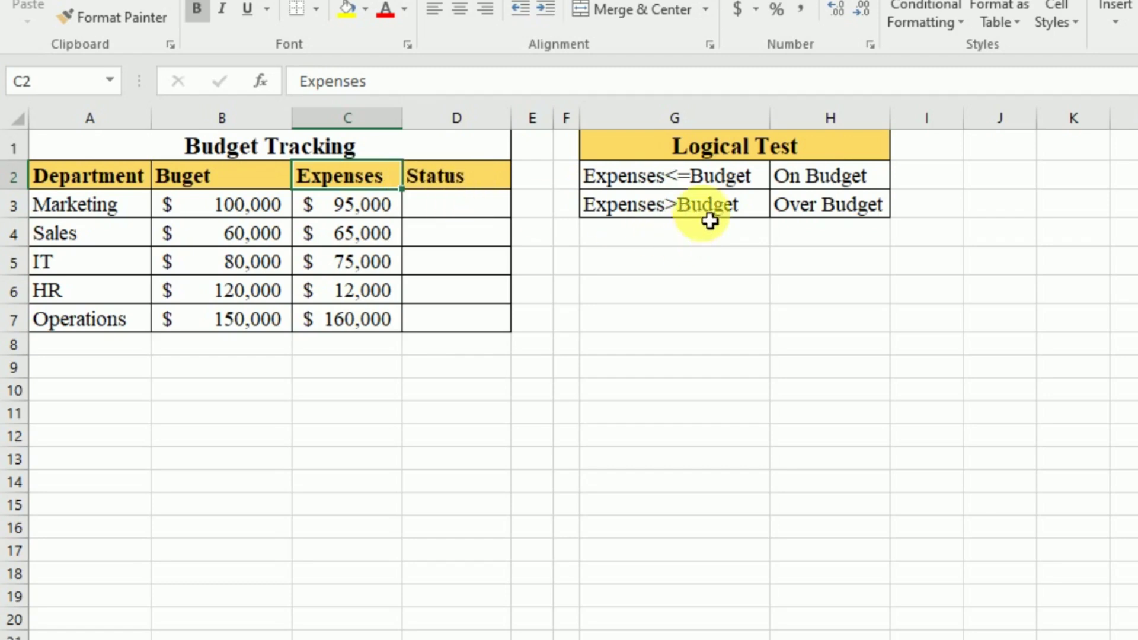
click(815, 221)
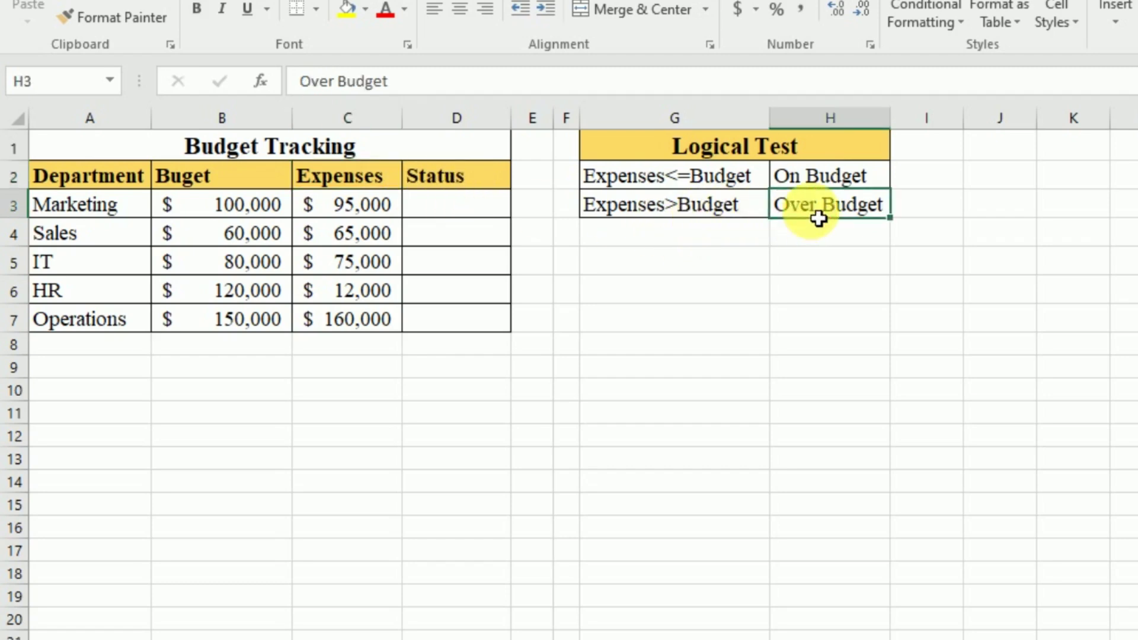
click(460, 211)
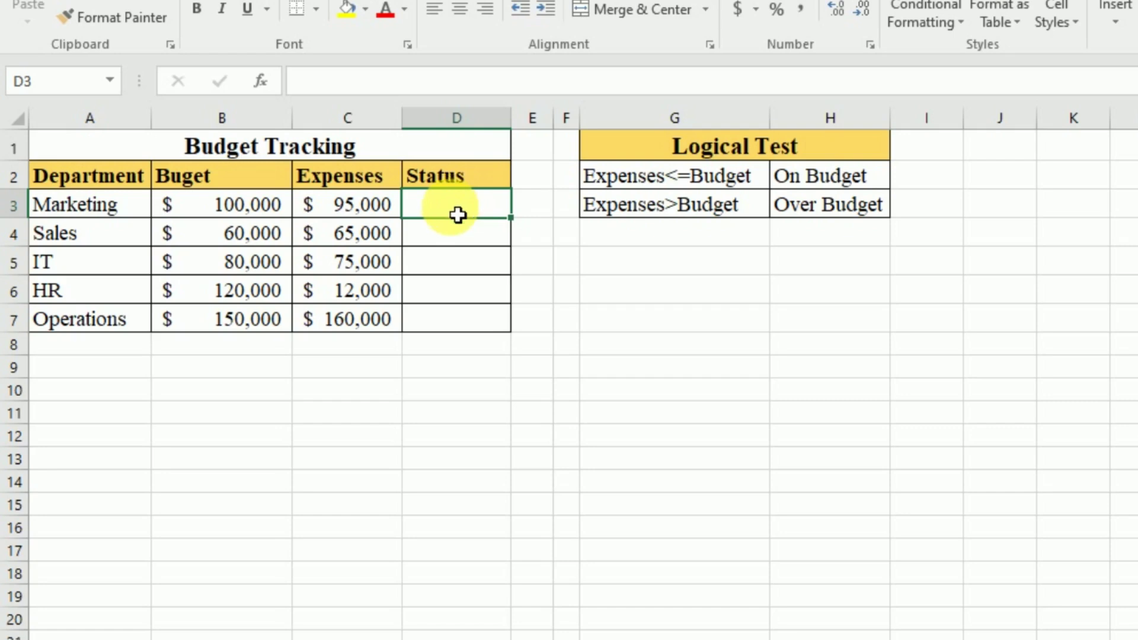
text(=)
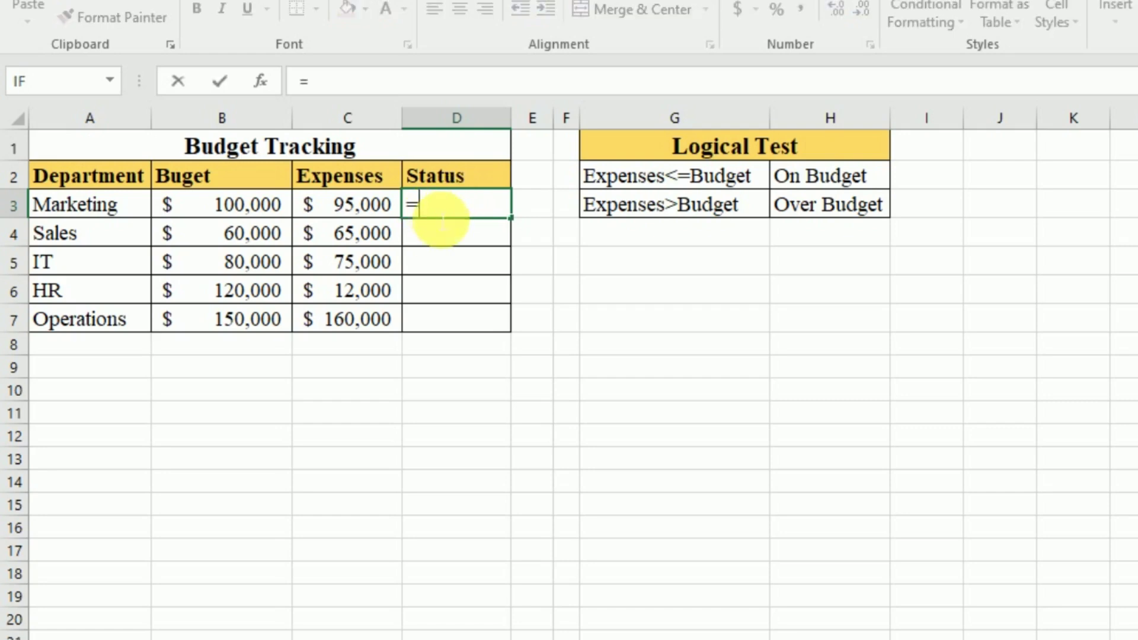
text(if)
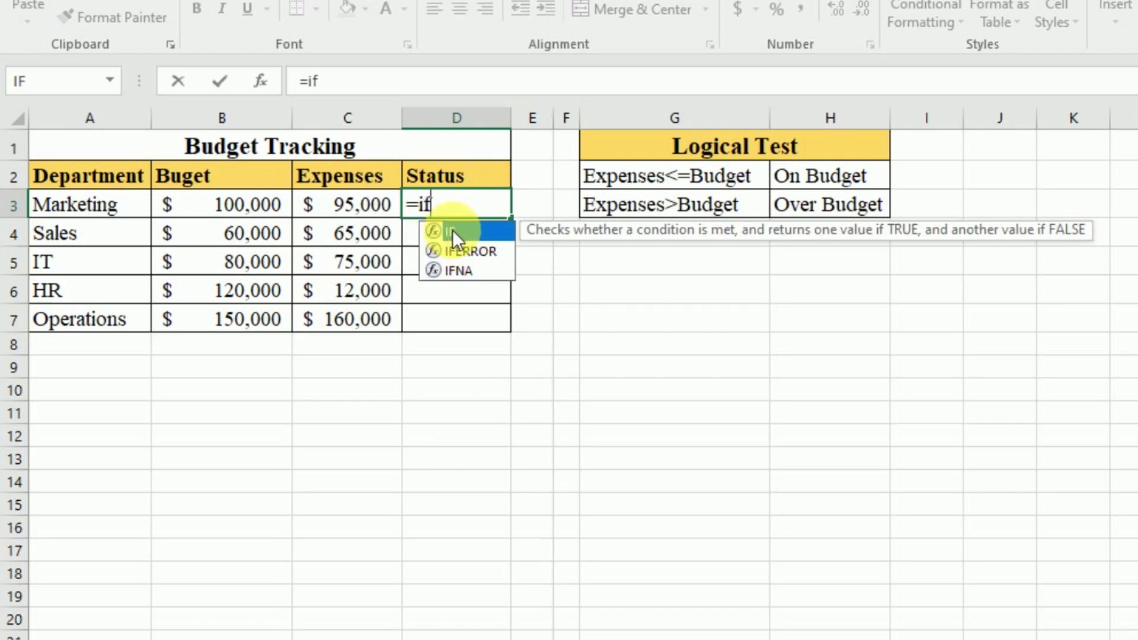
double_click(453, 231)
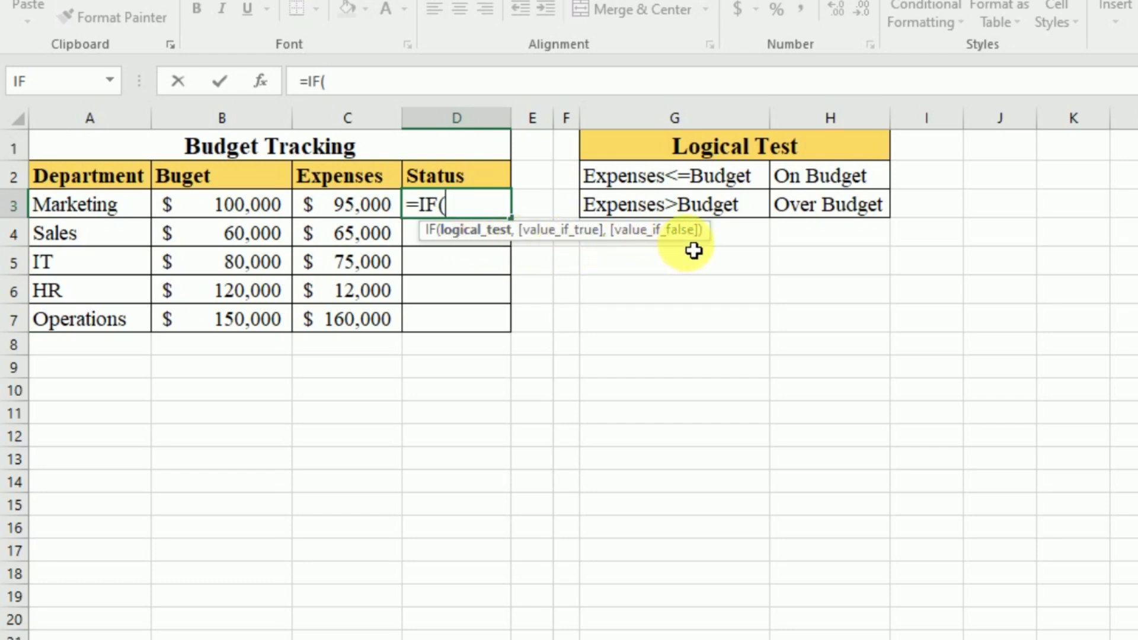
key(BackSpace)
key(BackSpace)
key(BackSpace)
key(BackSpace)
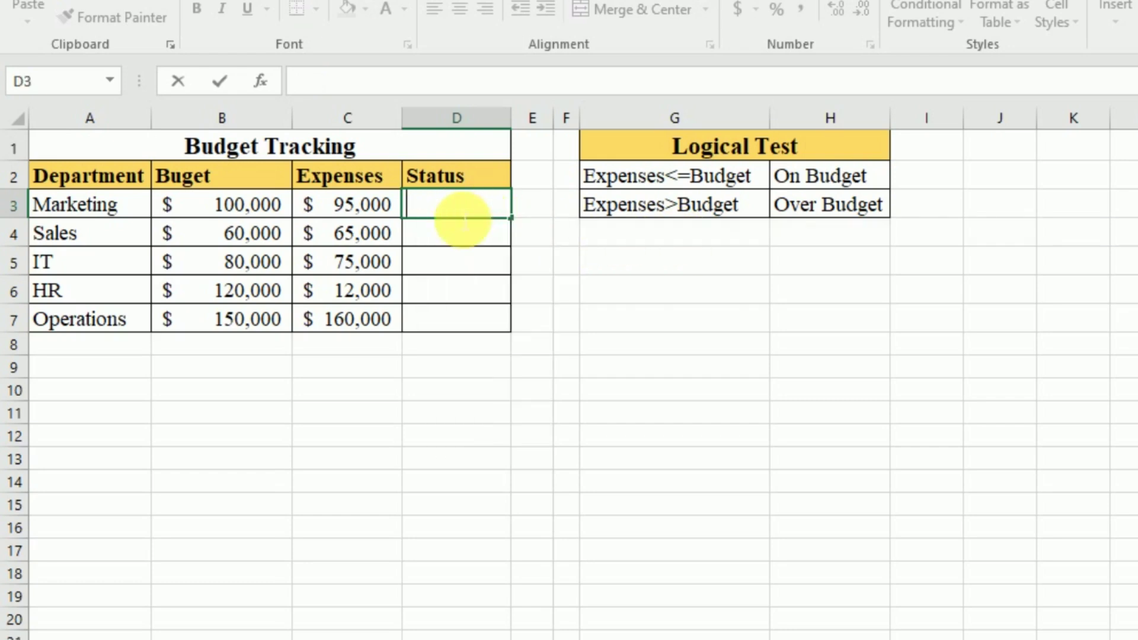
key(Escape)
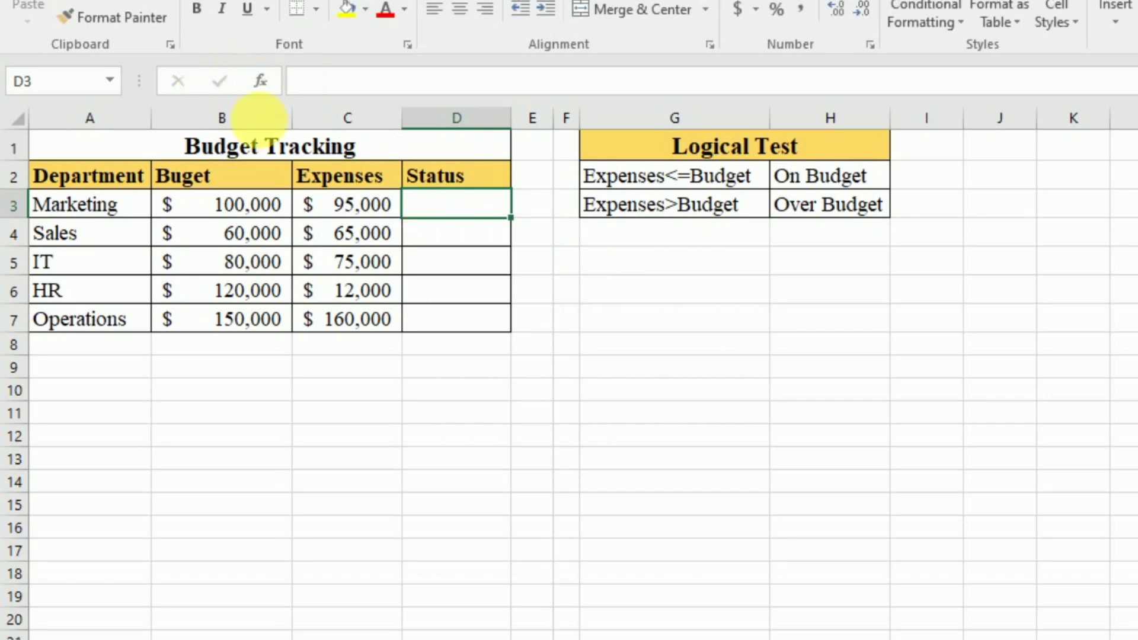
Look up "if" in Insert Function and insert the IF function into Marketing's Status cell, D3
click(260, 81)
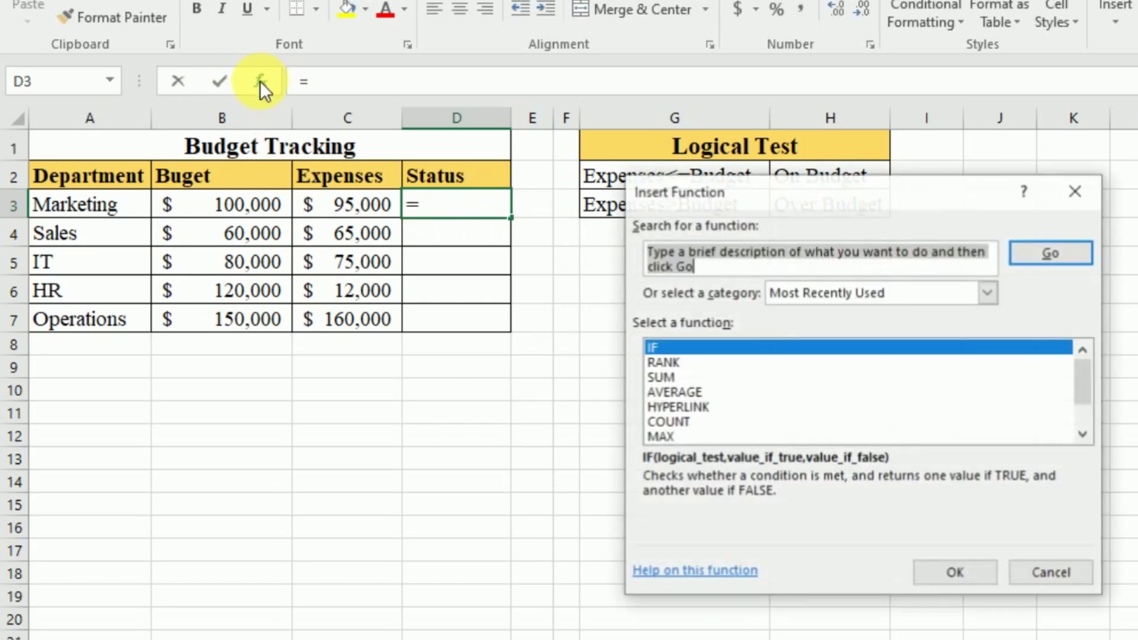
drag(741, 187, 689, 56)
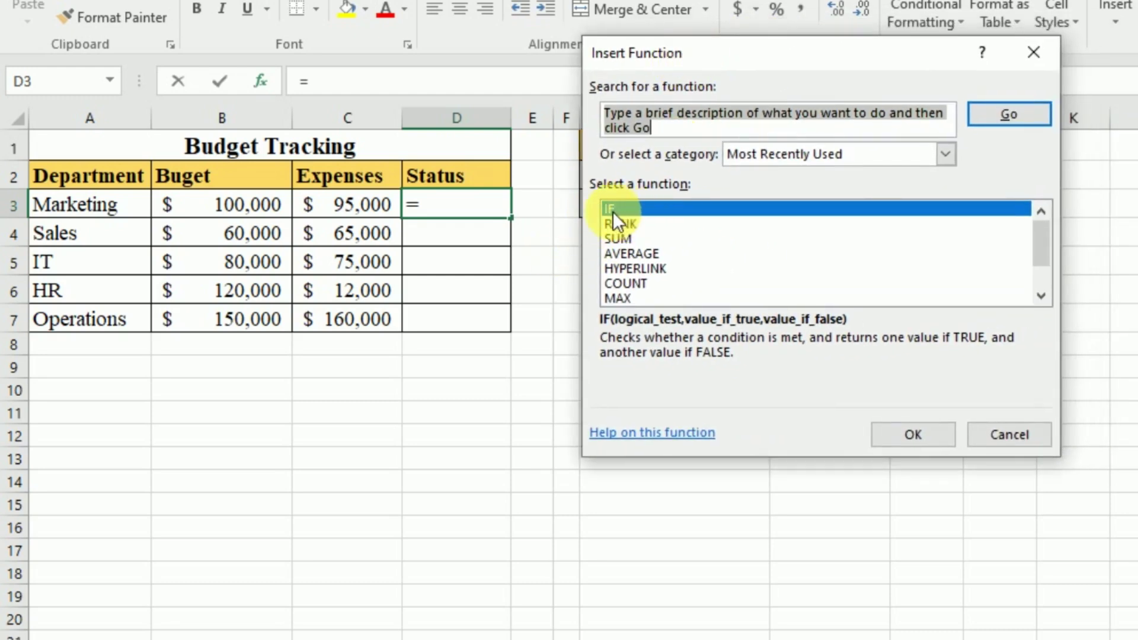
click(610, 119)
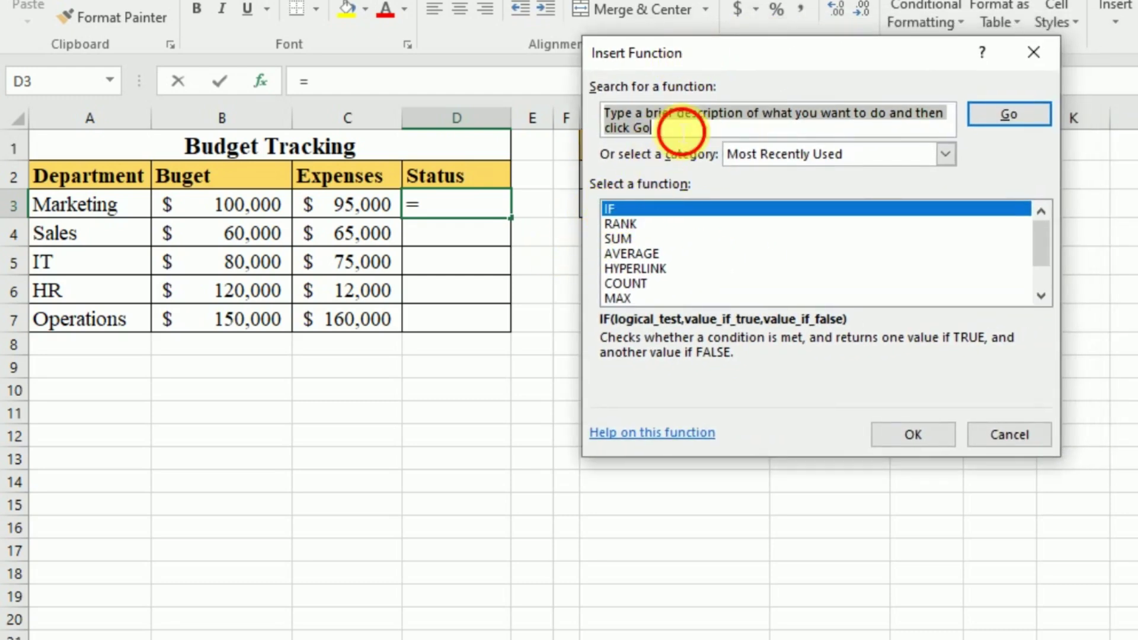
key(Delete)
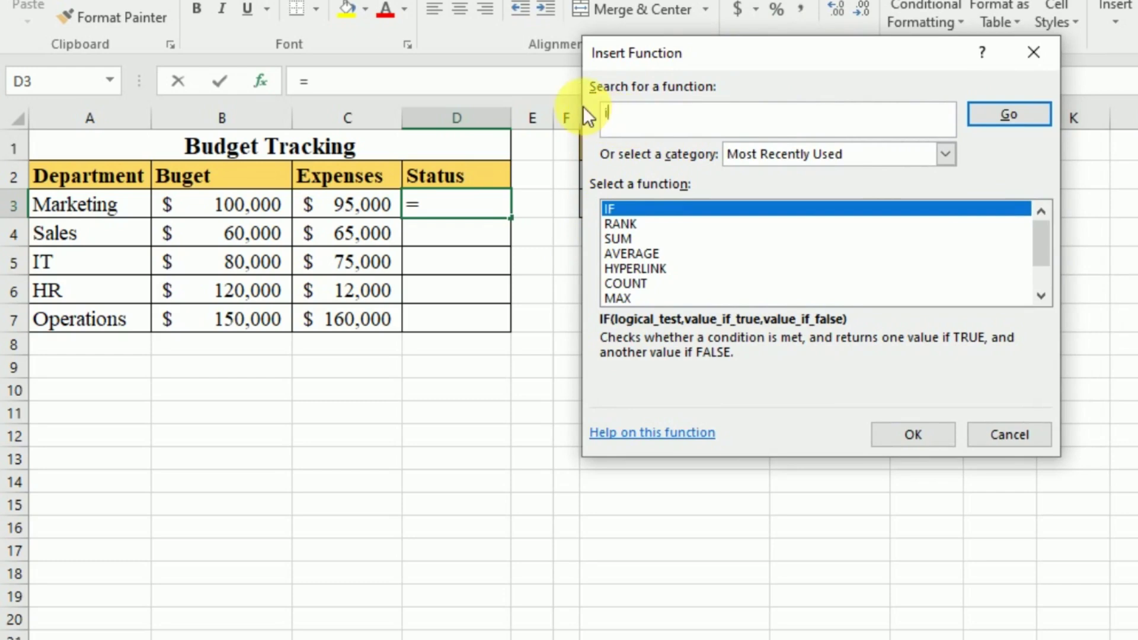
click(1019, 114)
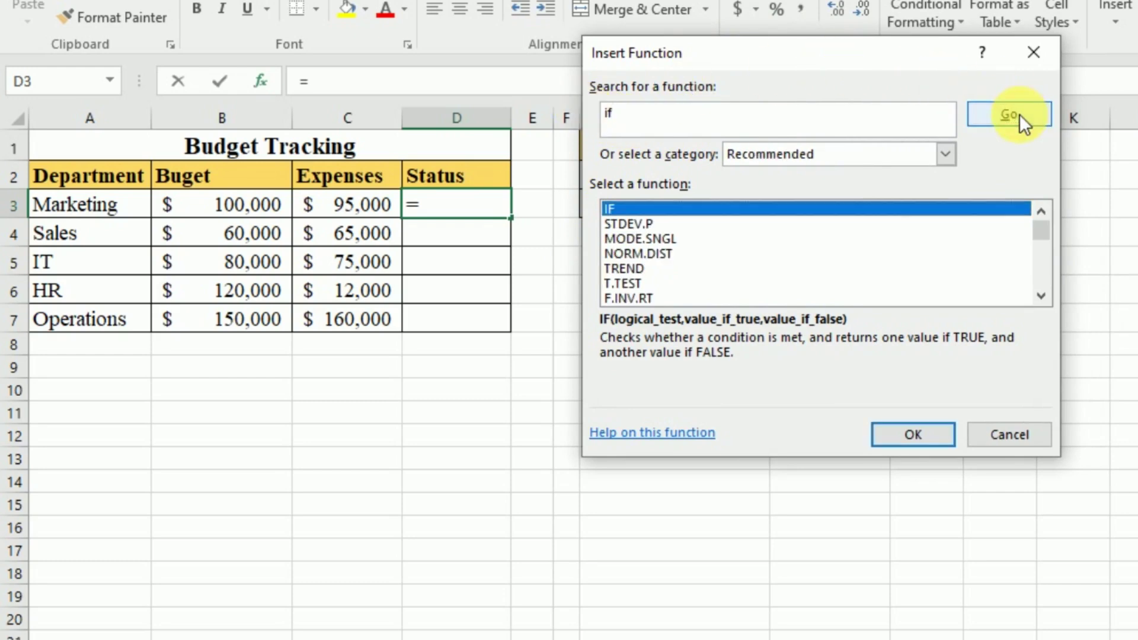
click(913, 436)
Set the IF function's logical test for Marketing to C3<=B3, comparing its expenses with its budget
drag(780, 96, 830, 249)
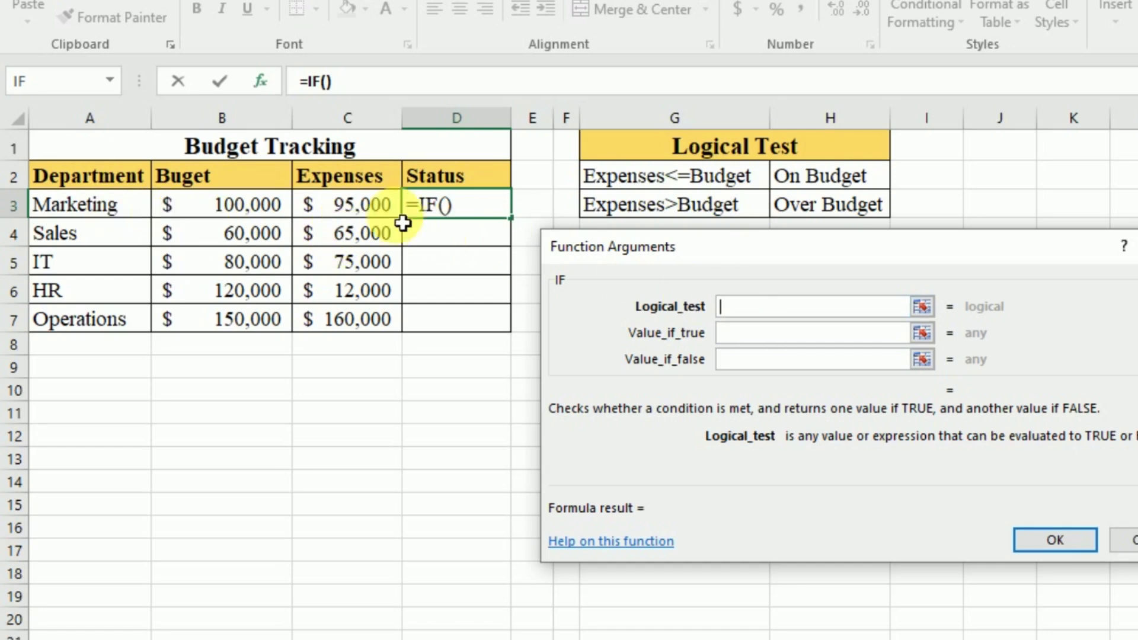
click(367, 201)
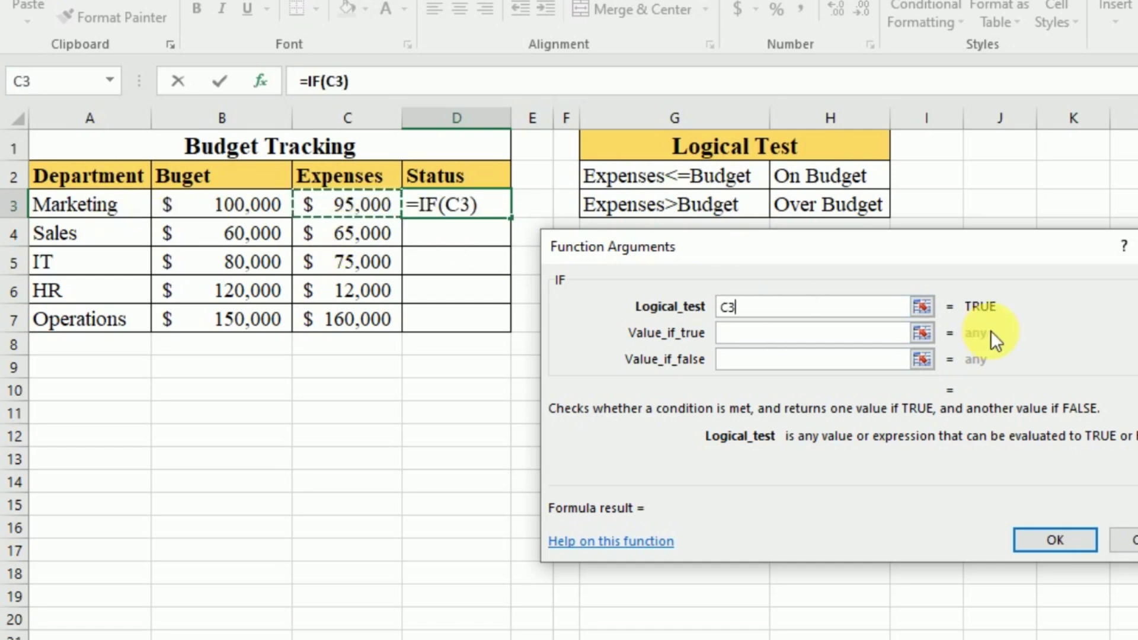
text(<=)
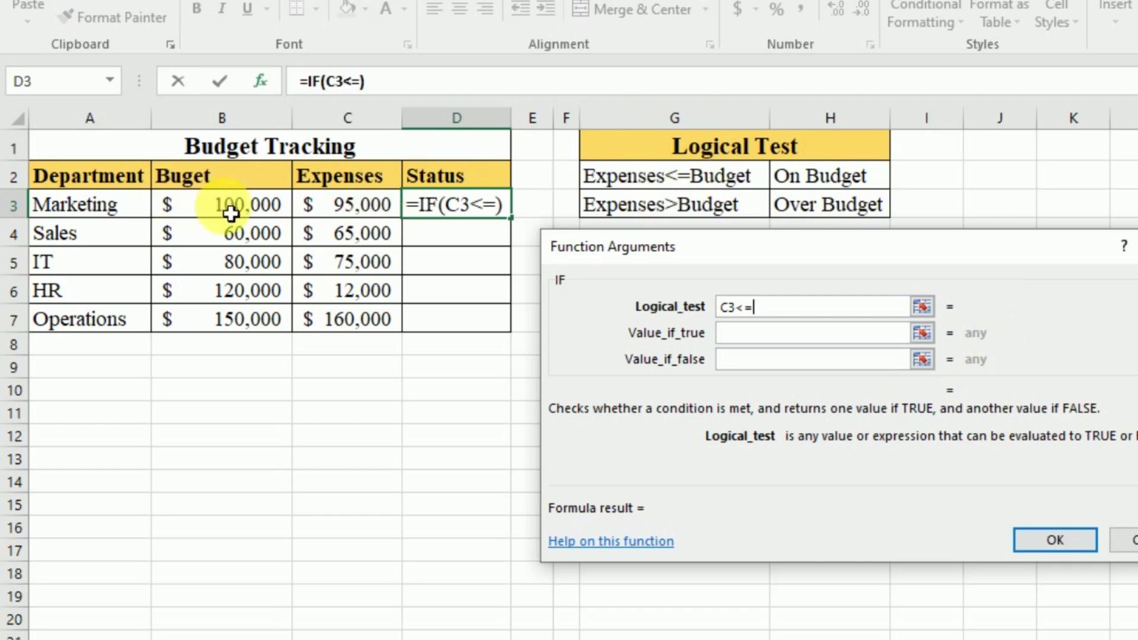
click(254, 214)
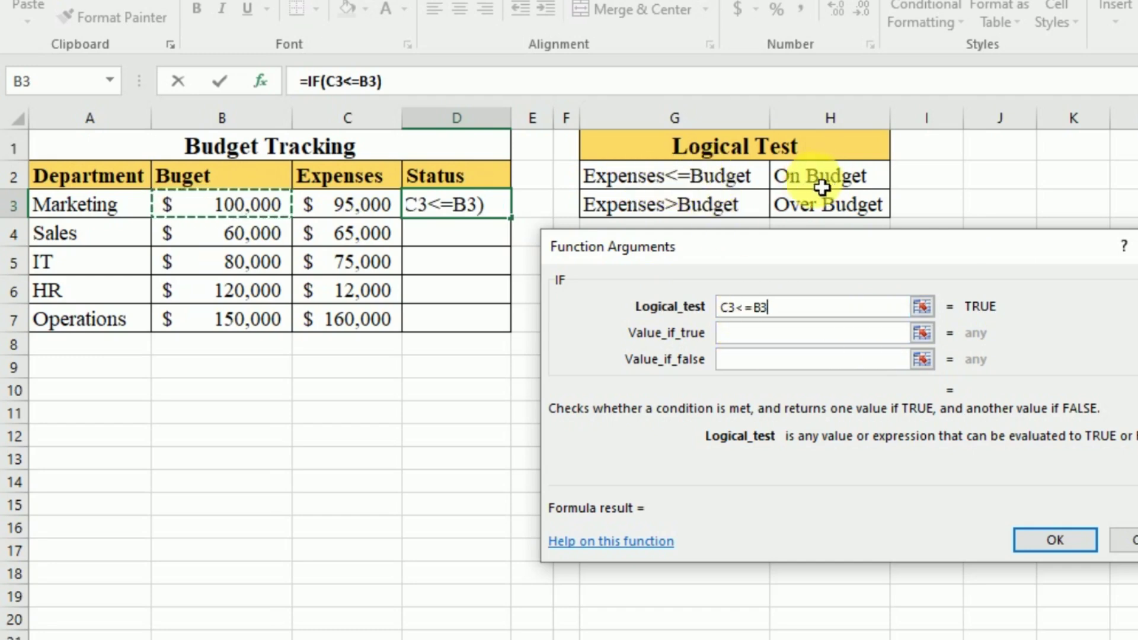
Set the IF function's true result to "on budget" and its false result to "over budget"
click(735, 332)
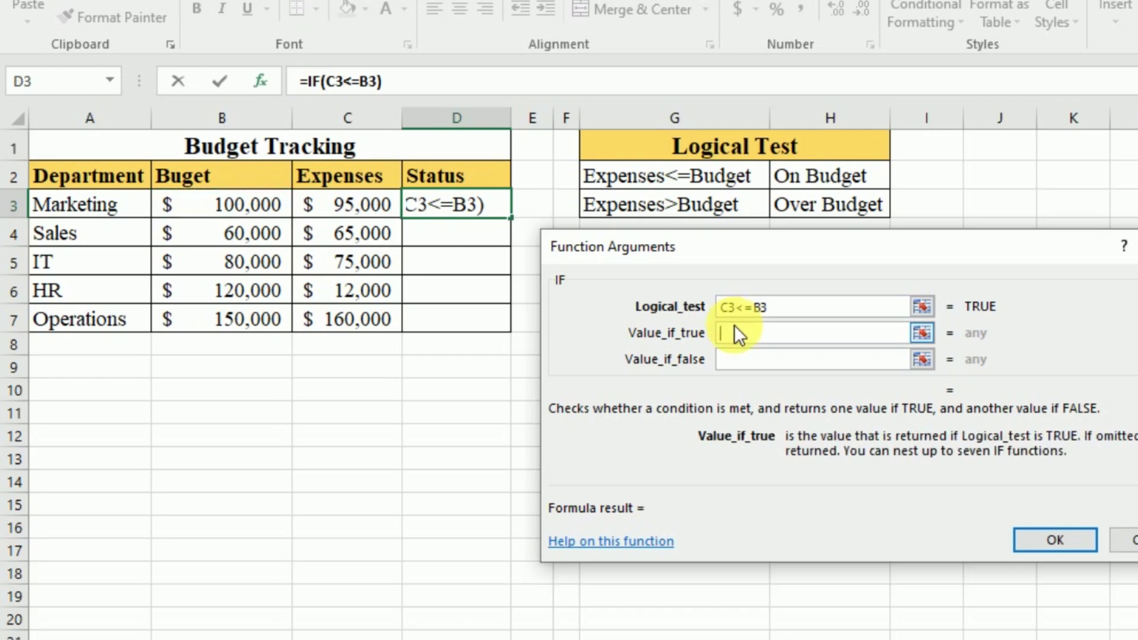
text(on )
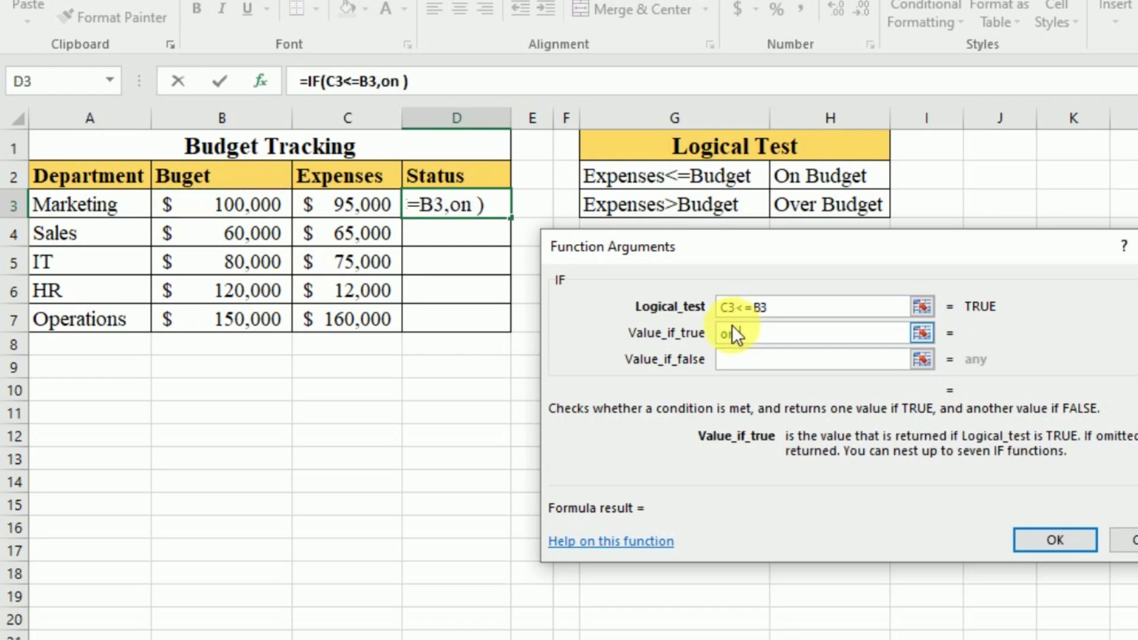
text(budget)
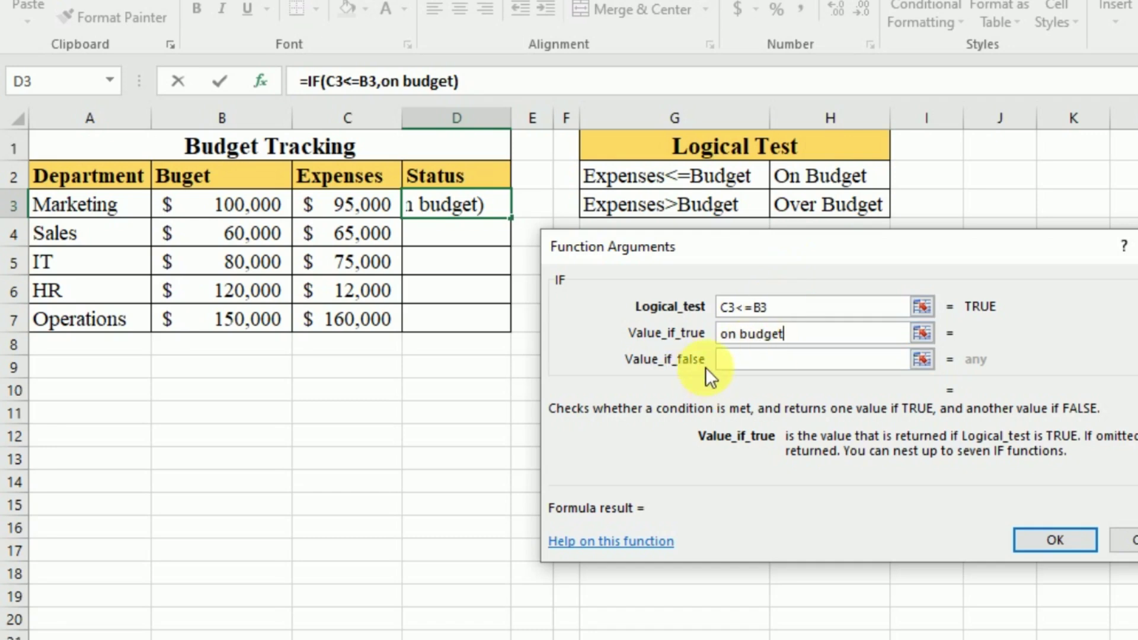
click(753, 368)
click(754, 369)
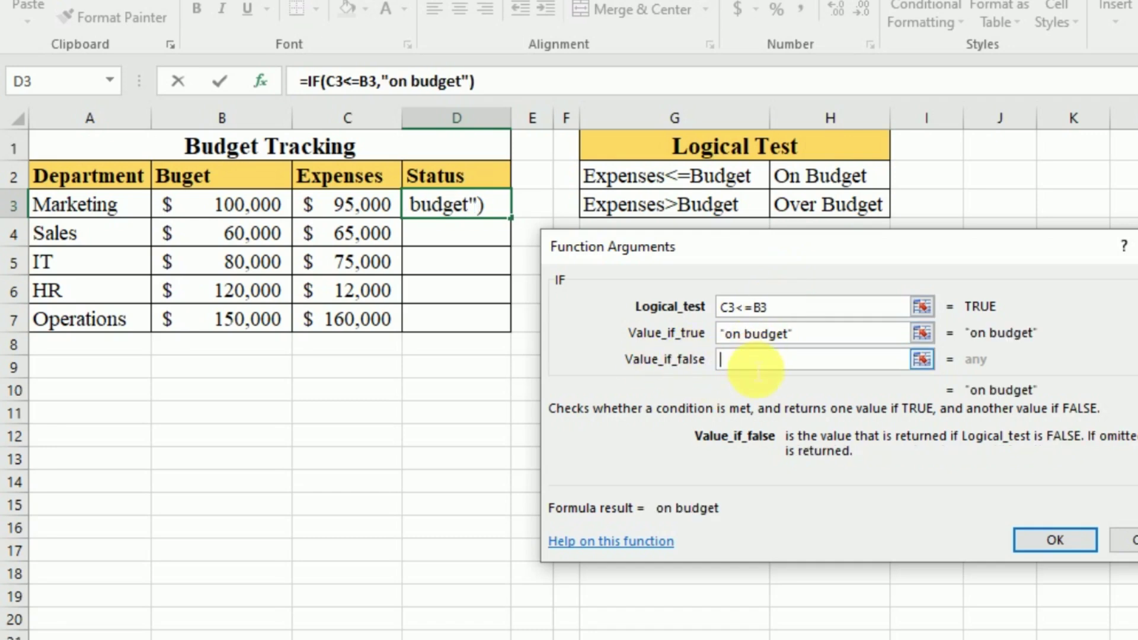
text(o)
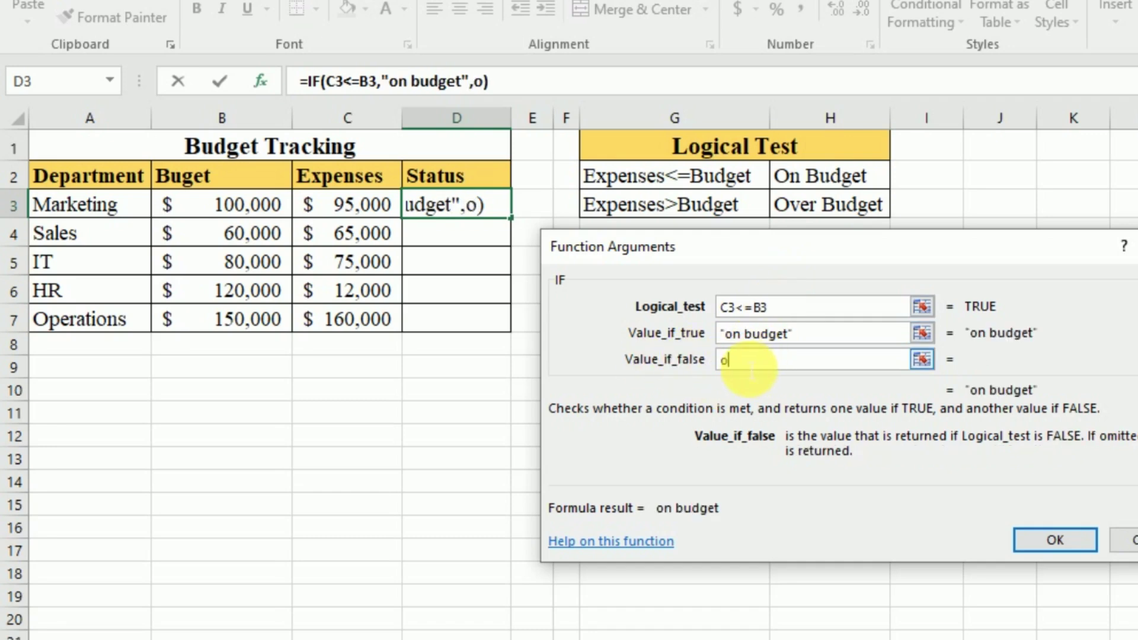
text(ver bu)
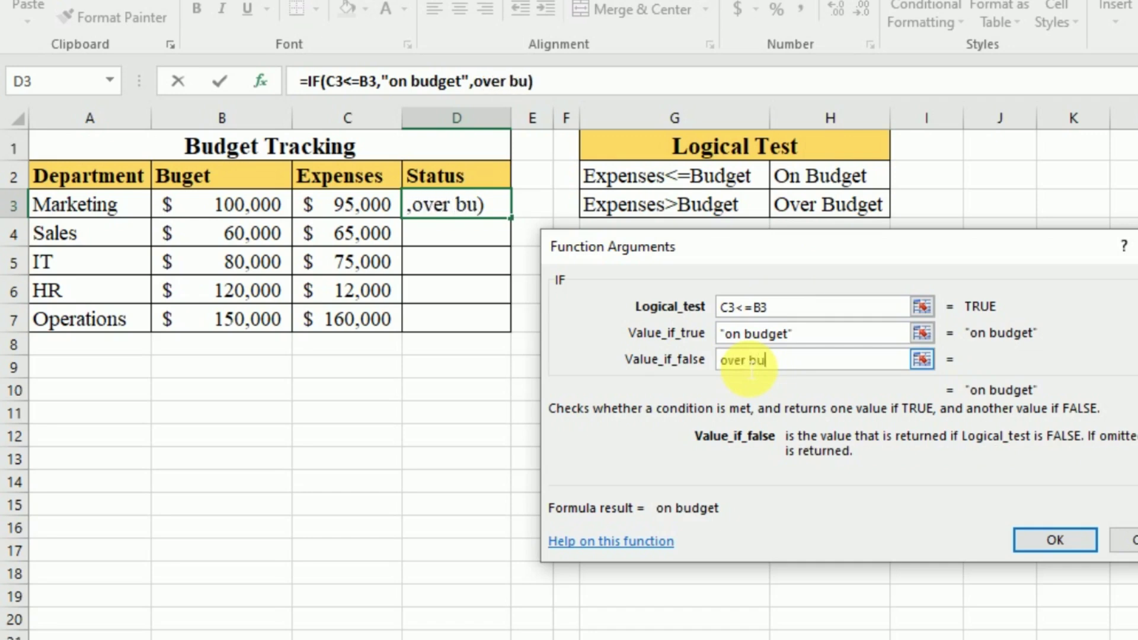
text(dget)
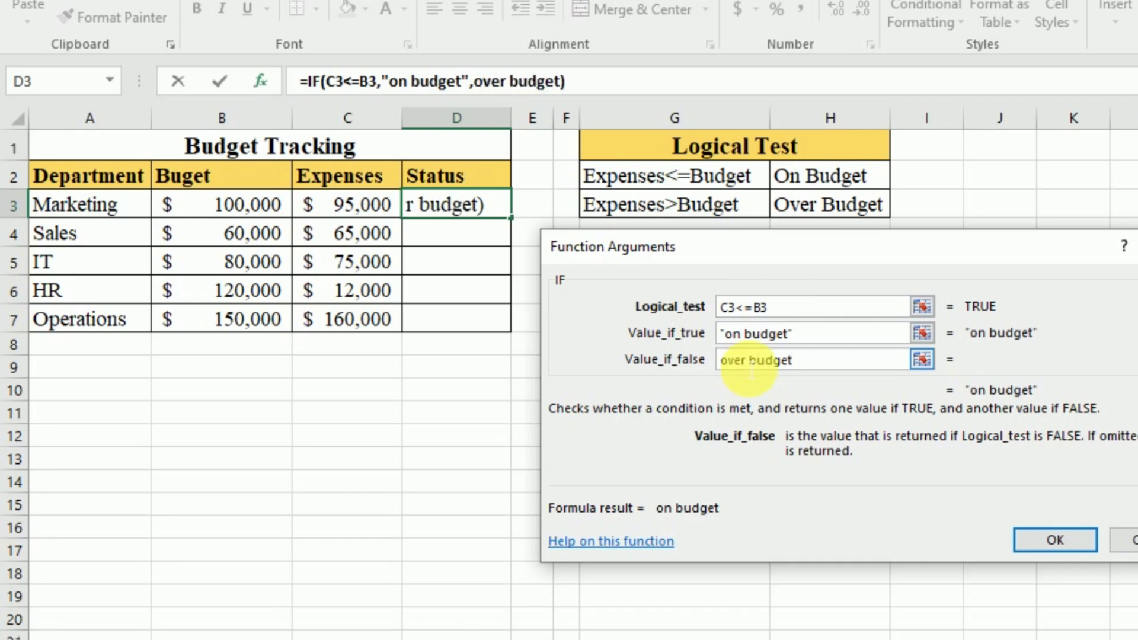
Apply the IF formula to D3 and copy it down the Status column through Operations in D7
click(1057, 543)
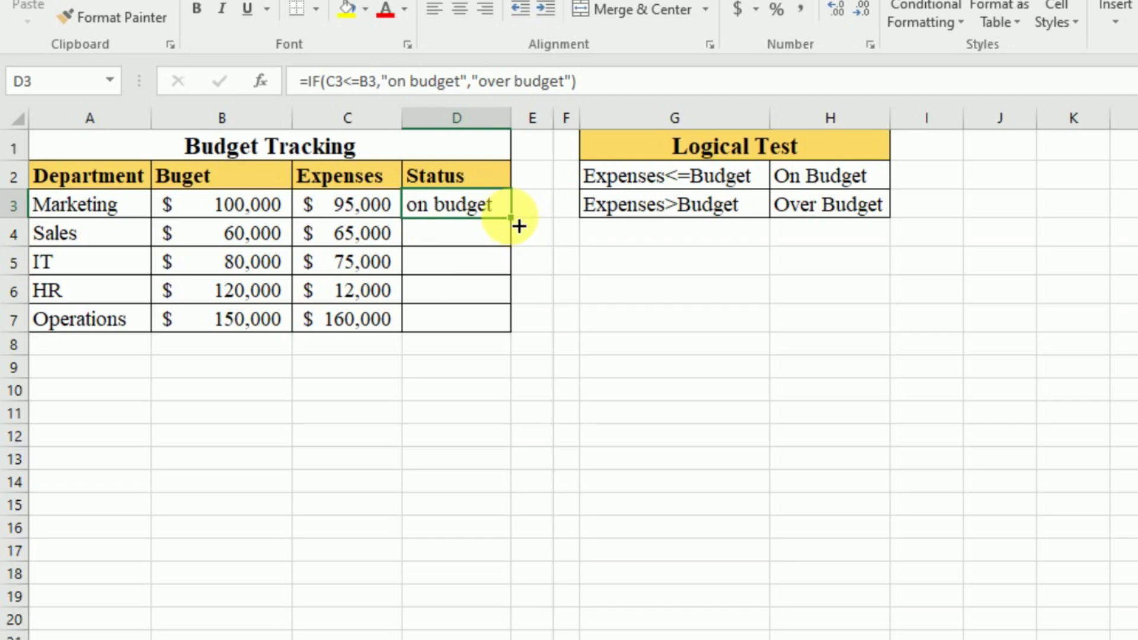
drag(519, 226, 521, 336)
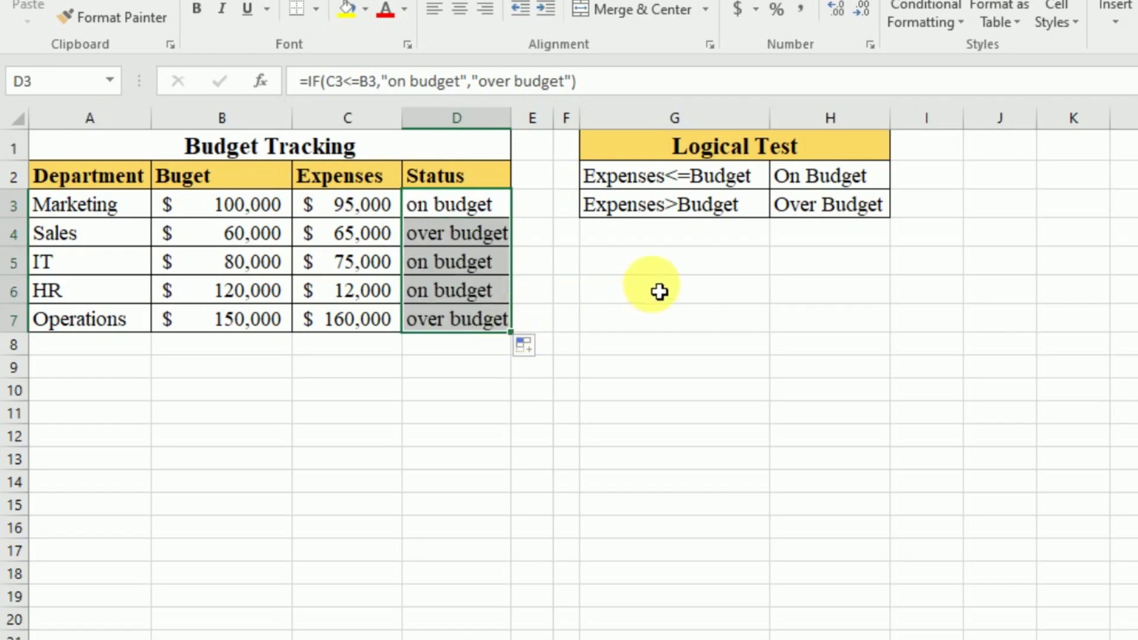
click(559, 272)
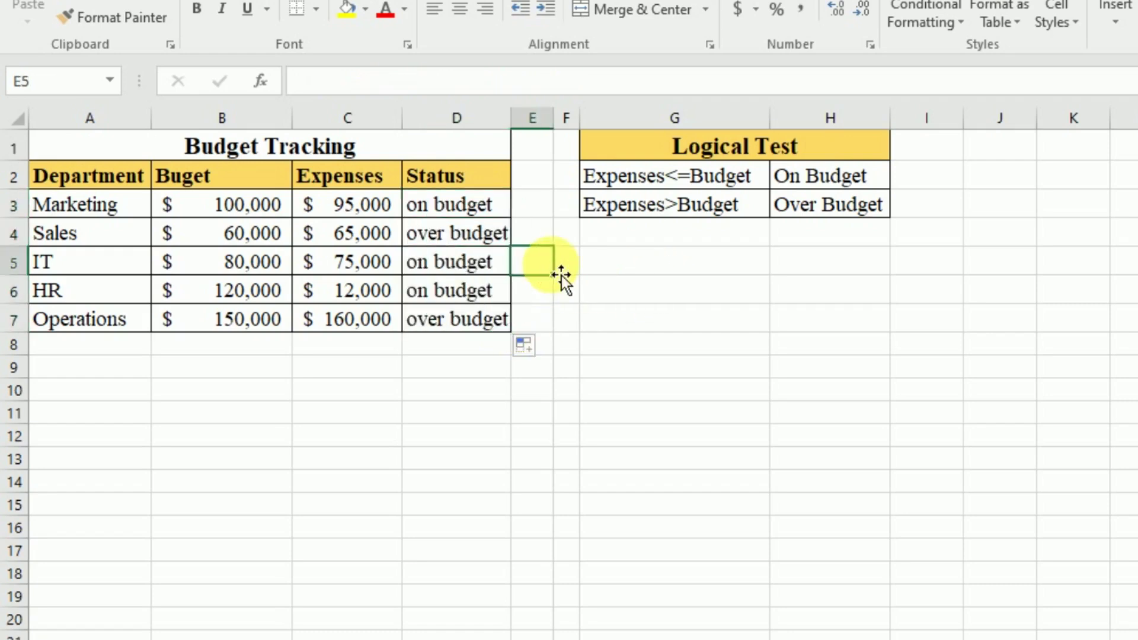
Check the Sales row's Status formula result against its budget and expenses entries
click(453, 243)
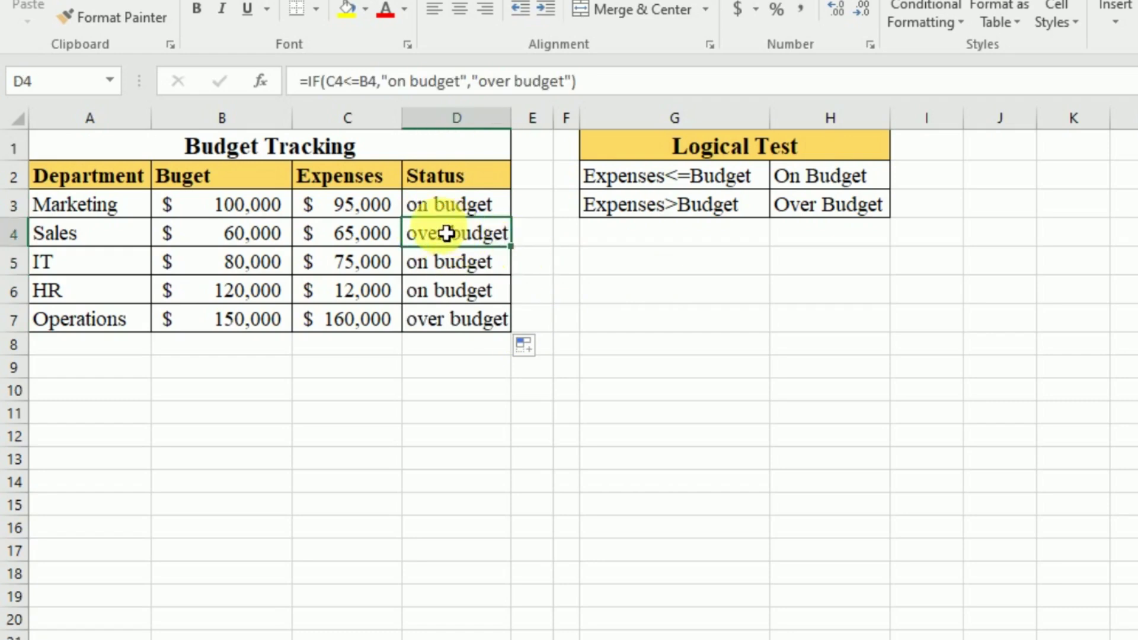
click(91, 248)
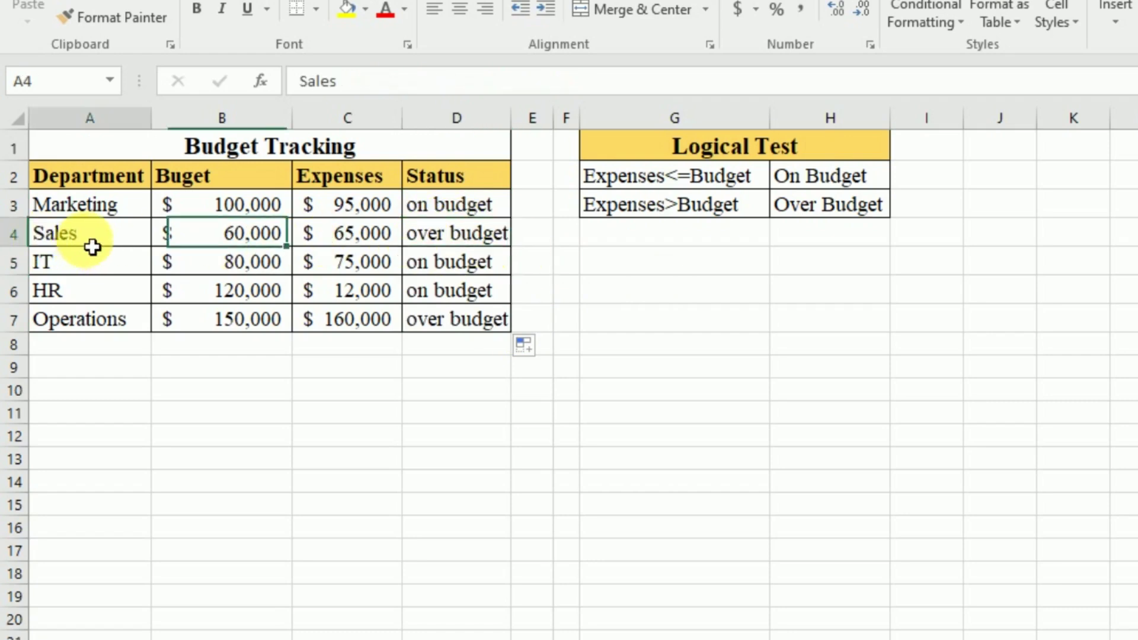
click(238, 243)
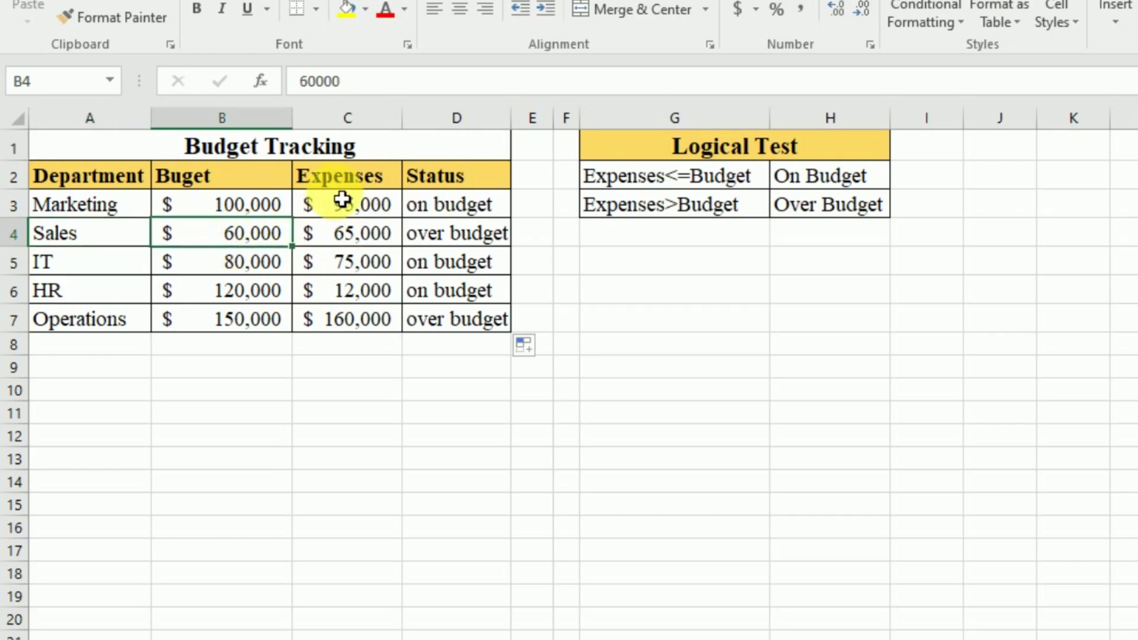
click(343, 240)
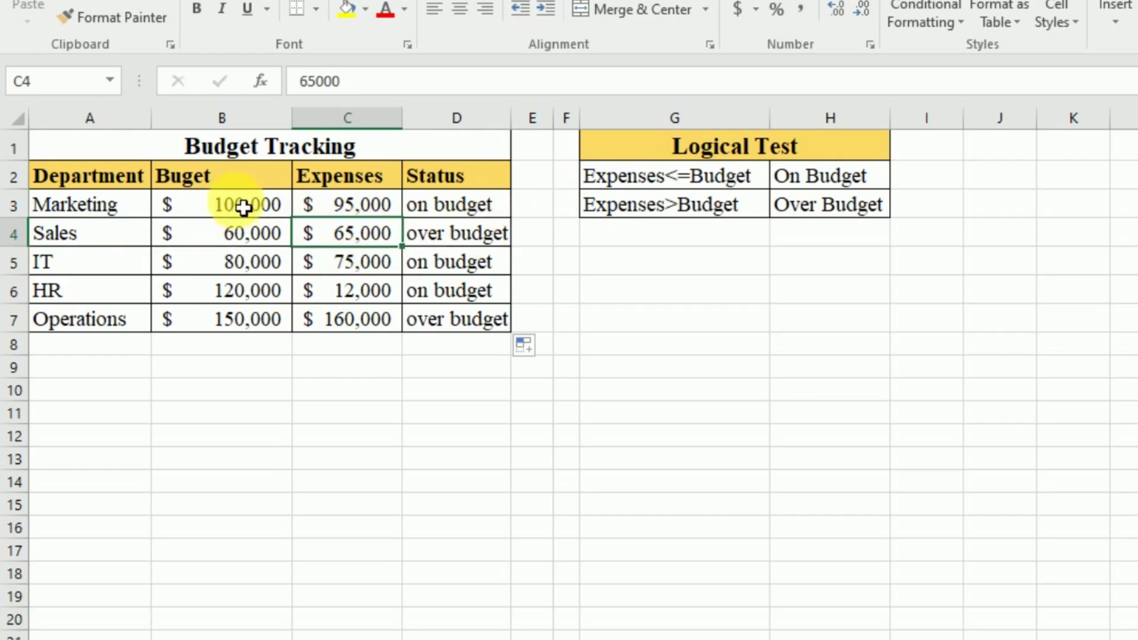
click(454, 243)
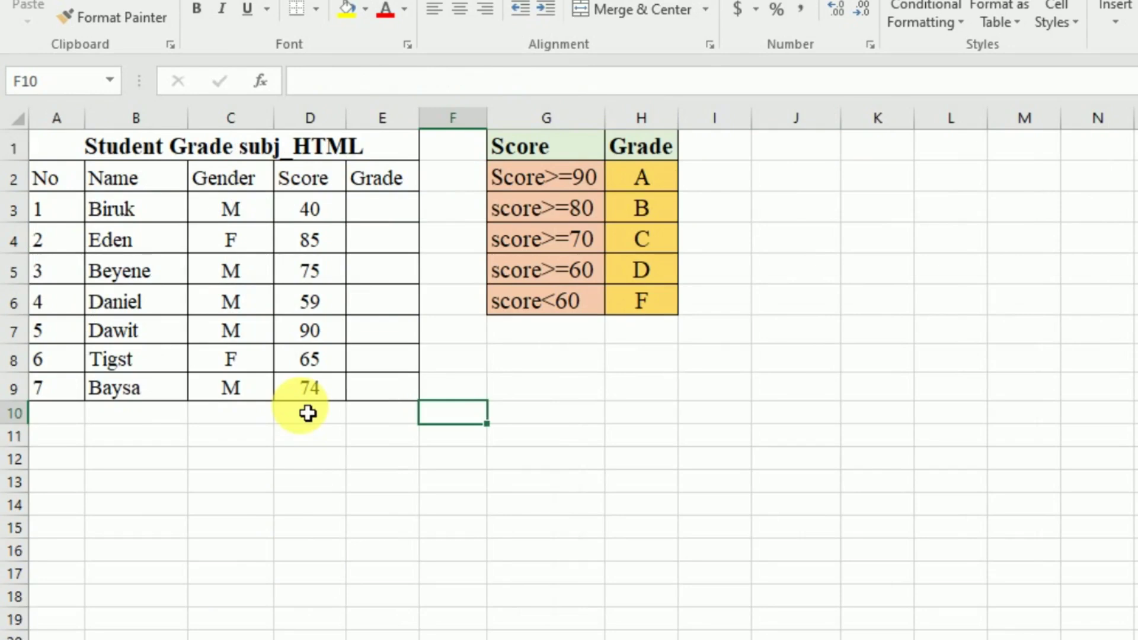
Review the Student Grade subj_HTML title and its column headings from No to Grade
click(215, 155)
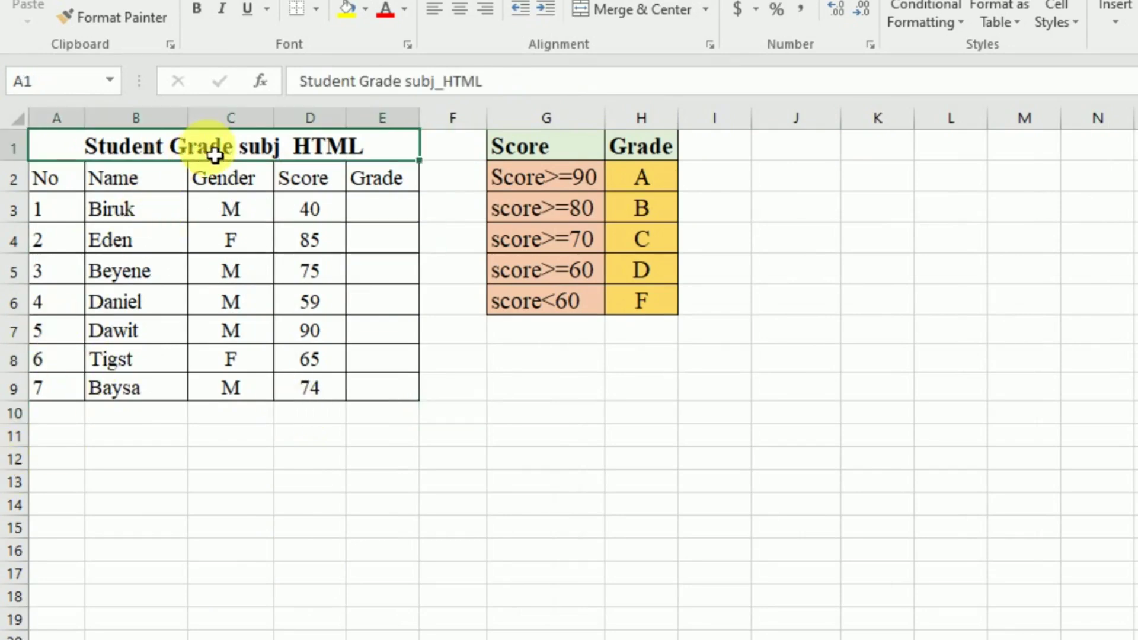
click(79, 191)
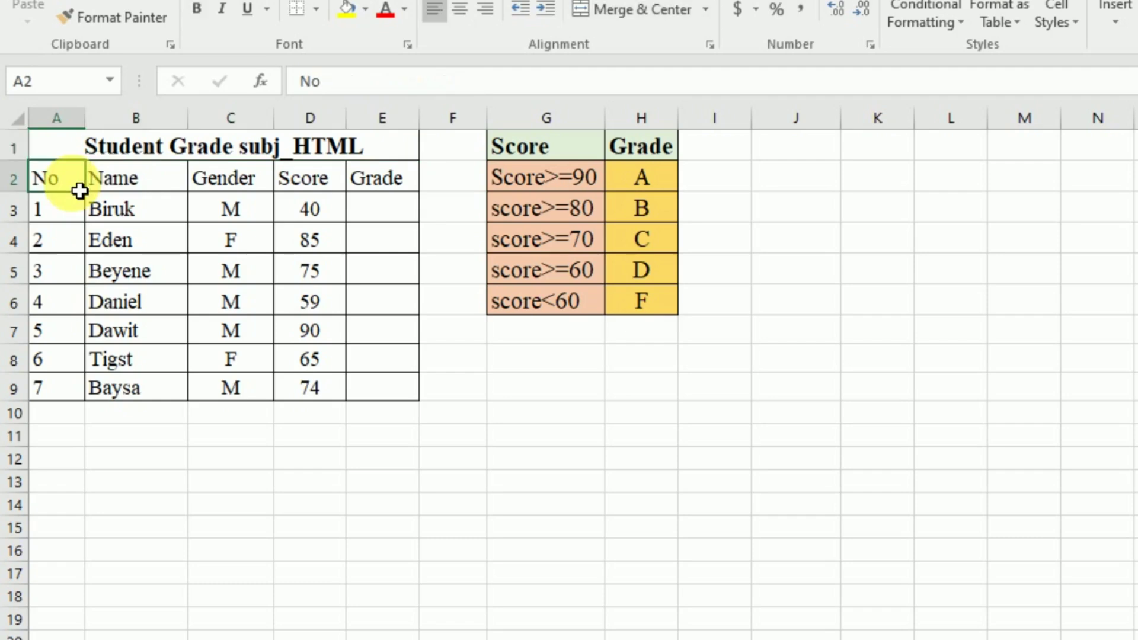
click(127, 178)
click(241, 190)
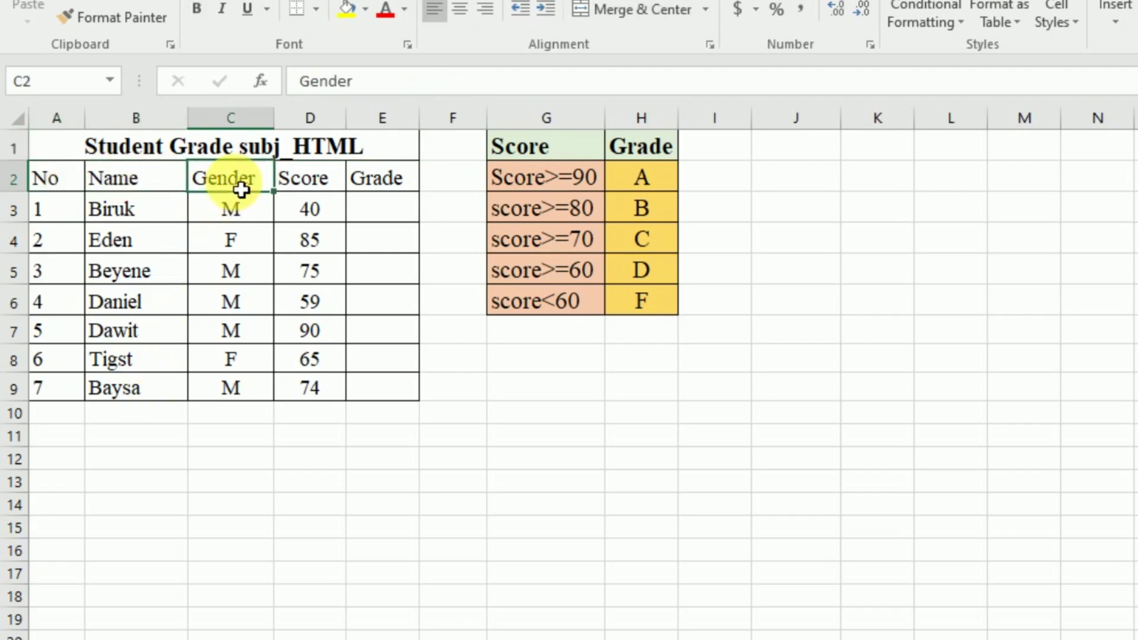
click(322, 182)
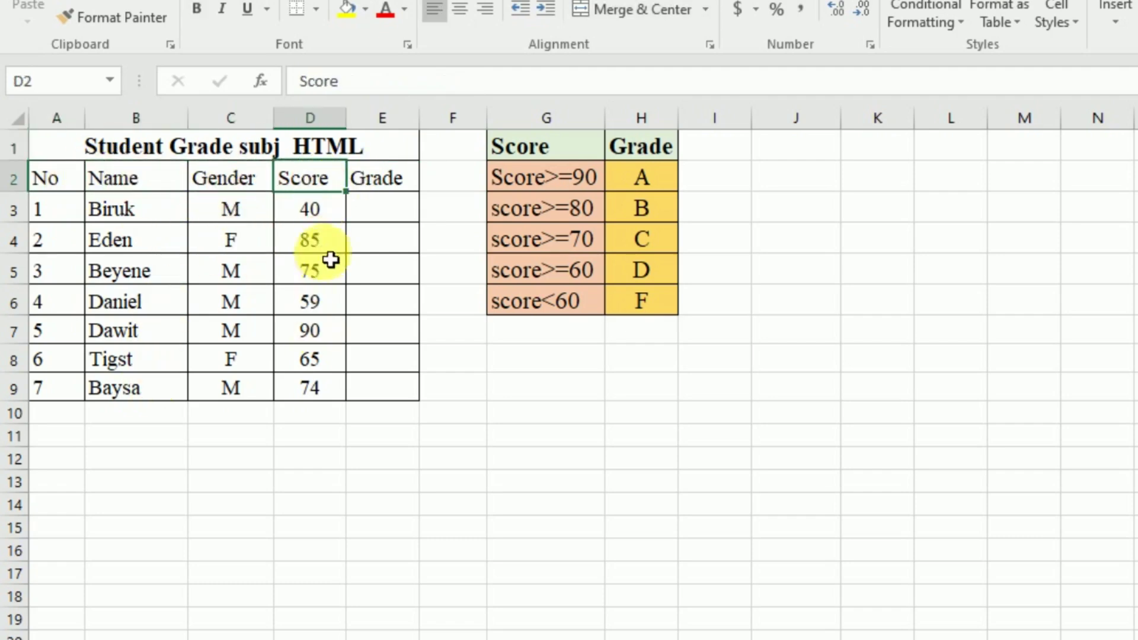
click(377, 185)
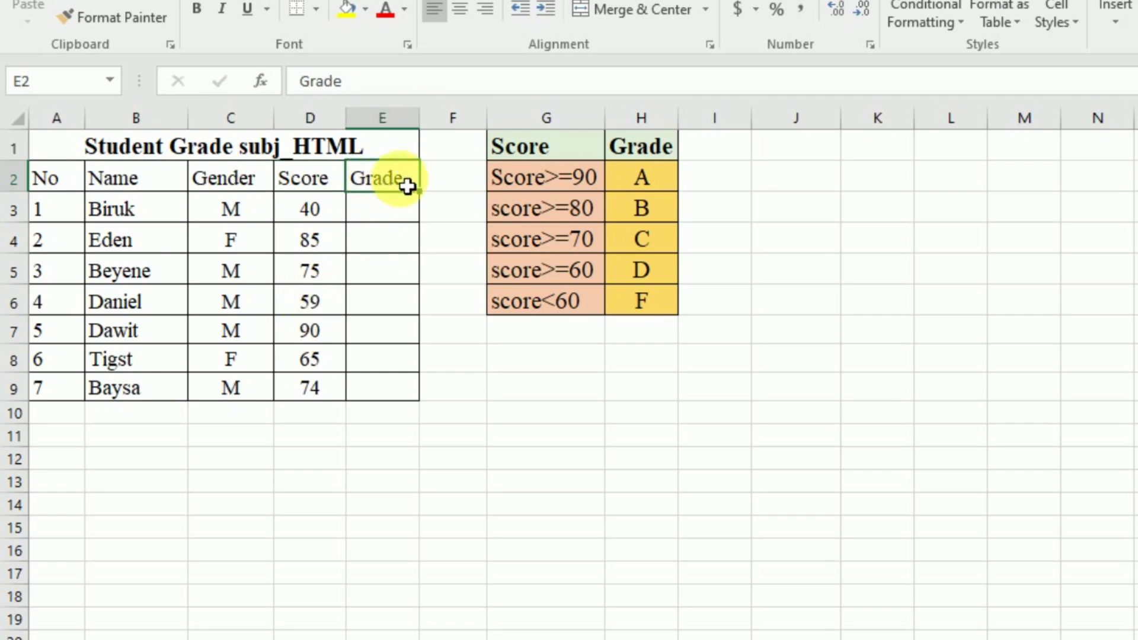
Examine the Score and Grade criteria table, including its headings and the entries for grades A, B and C
click(522, 149)
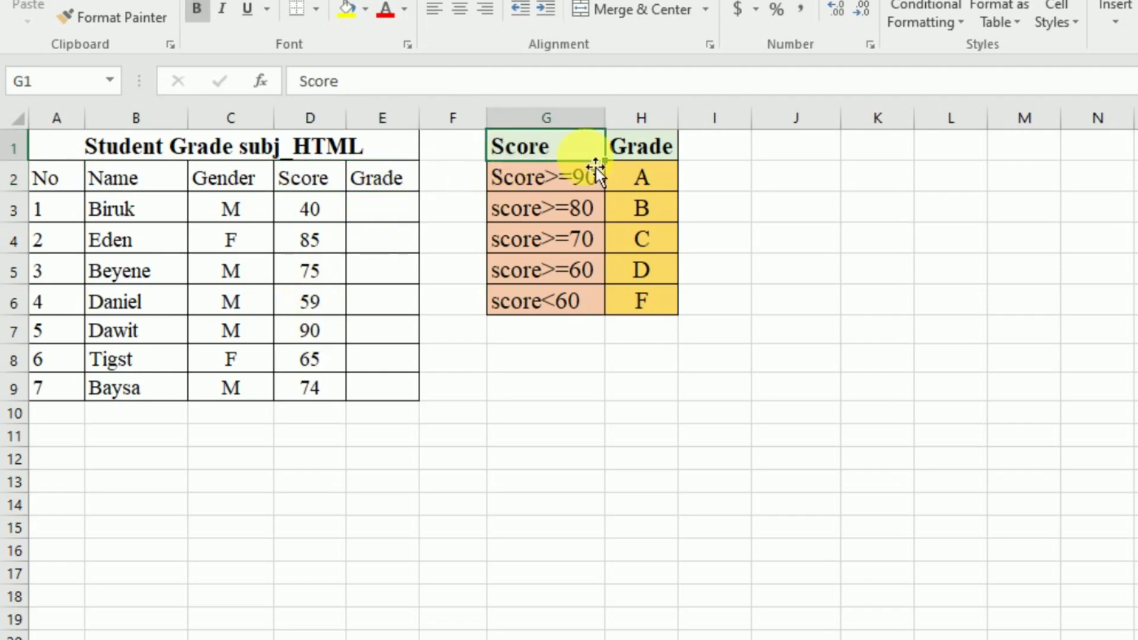
click(638, 157)
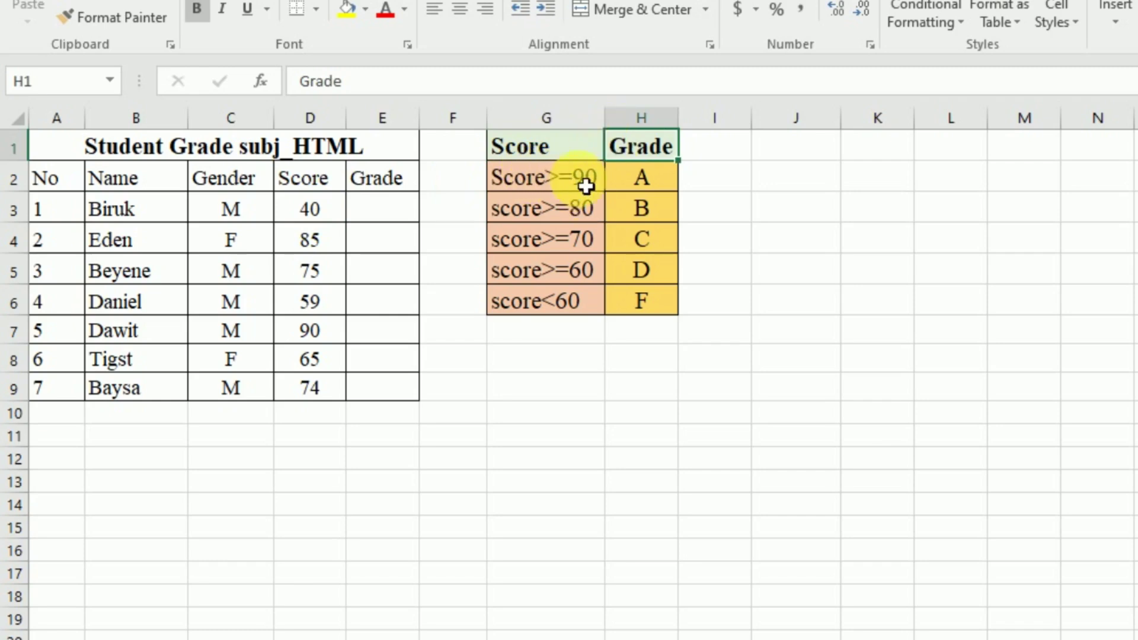
click(640, 181)
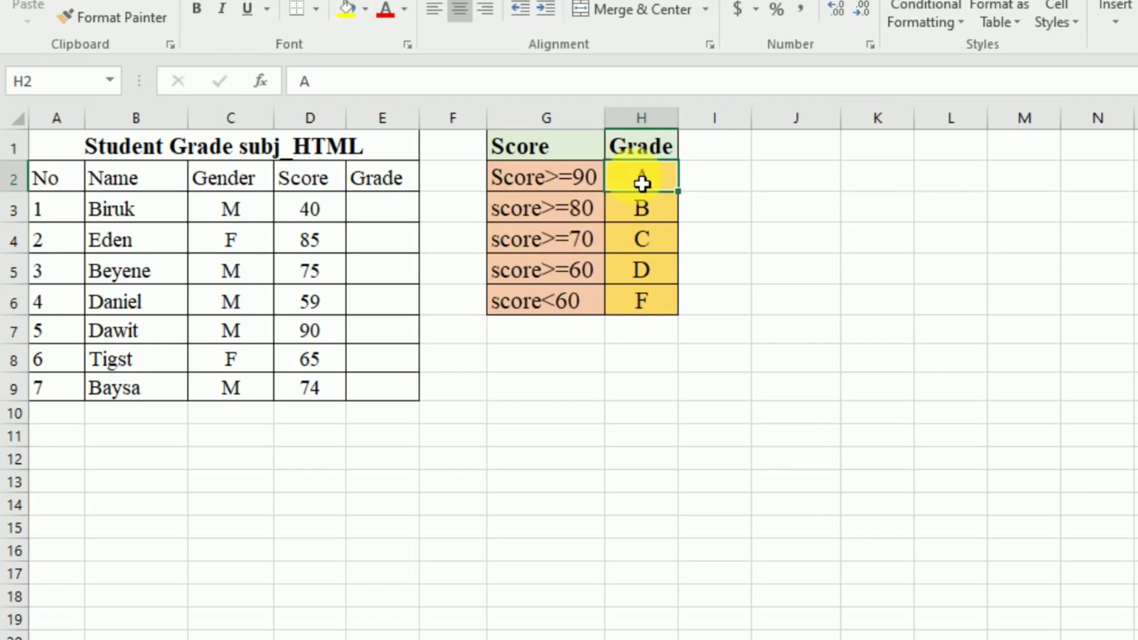
click(646, 217)
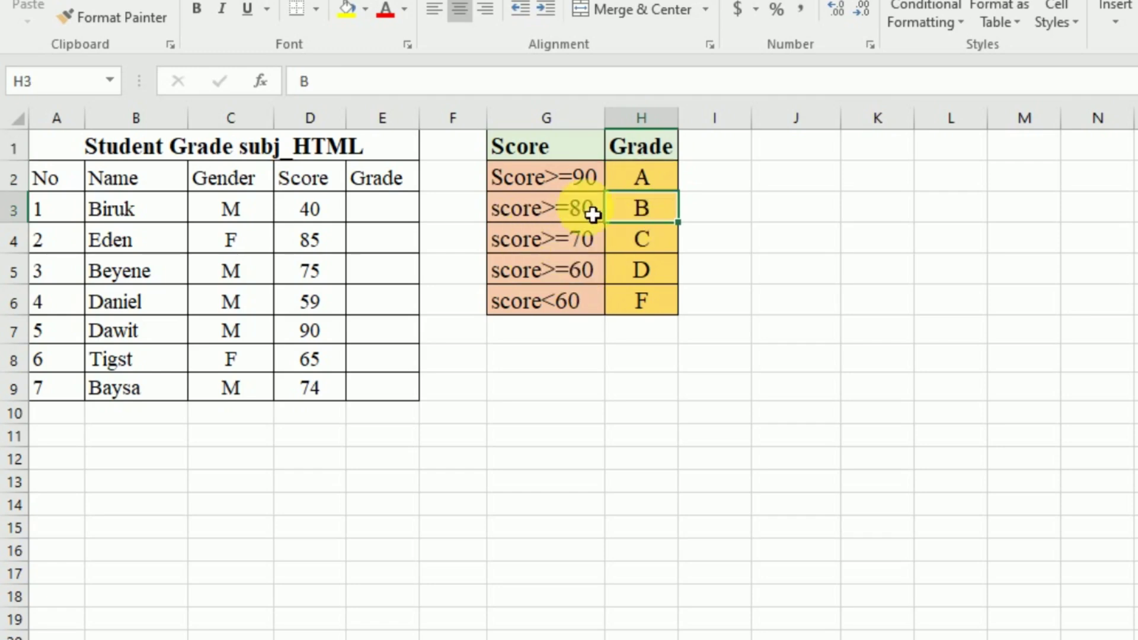
click(651, 240)
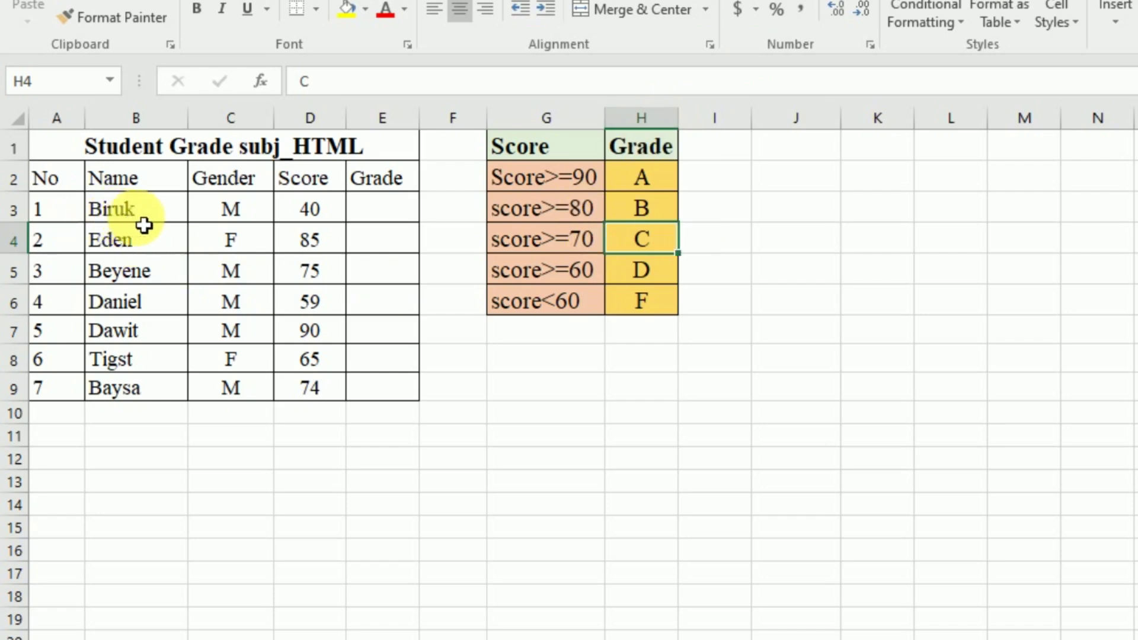
Look up "if" in Insert Function and insert the IF function into the first student's Grade cell, E3, keeping the tables uncovered
click(381, 218)
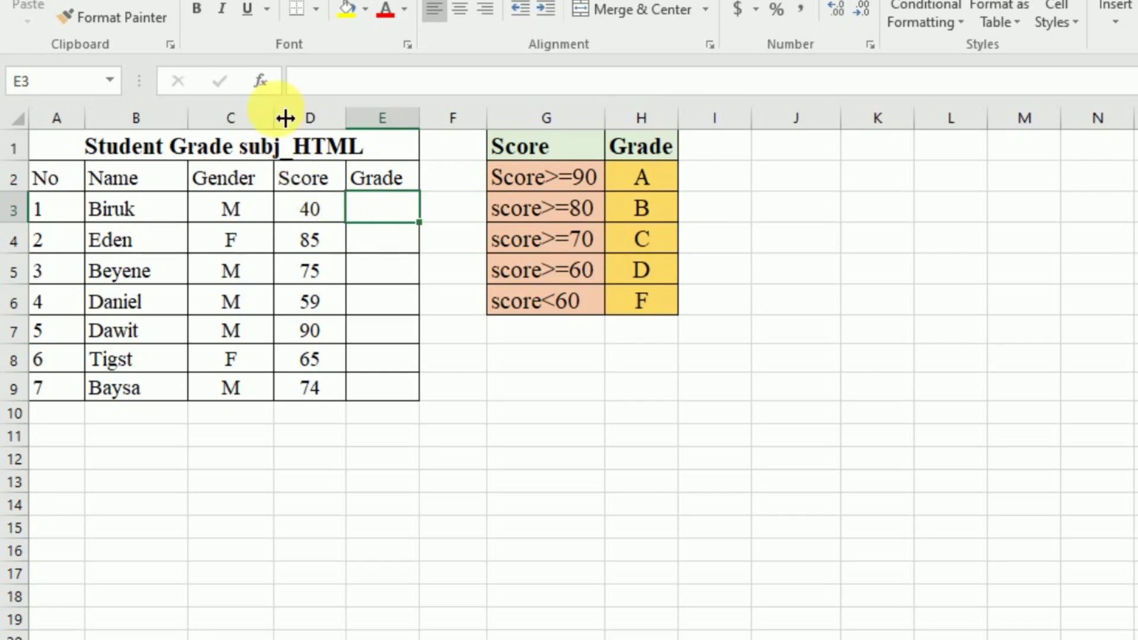
click(268, 77)
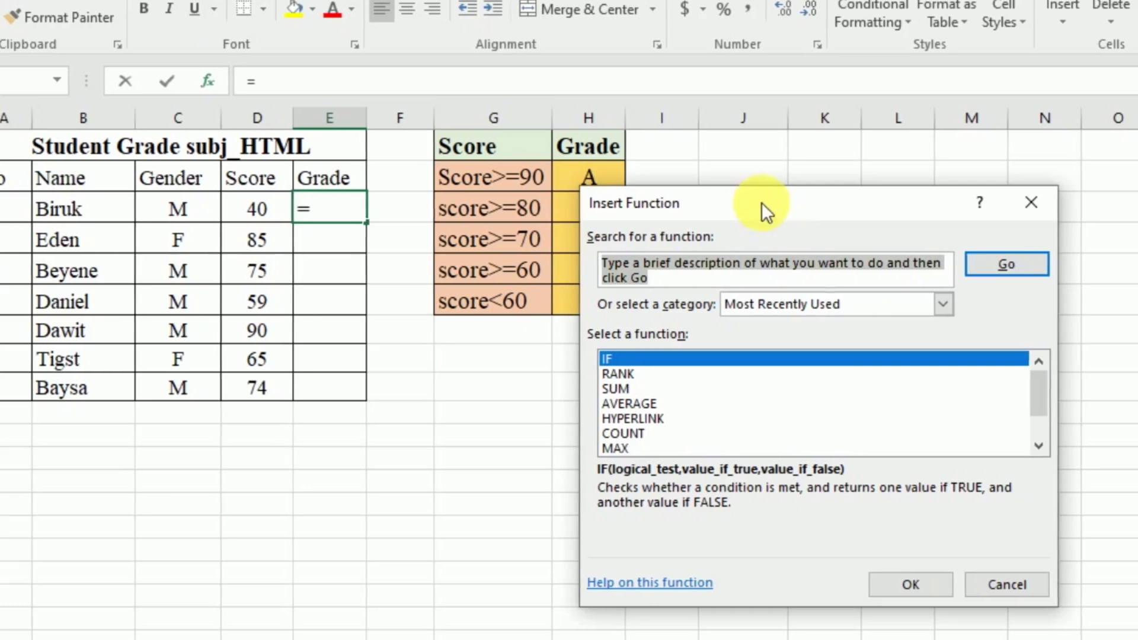
drag(763, 208, 805, 120)
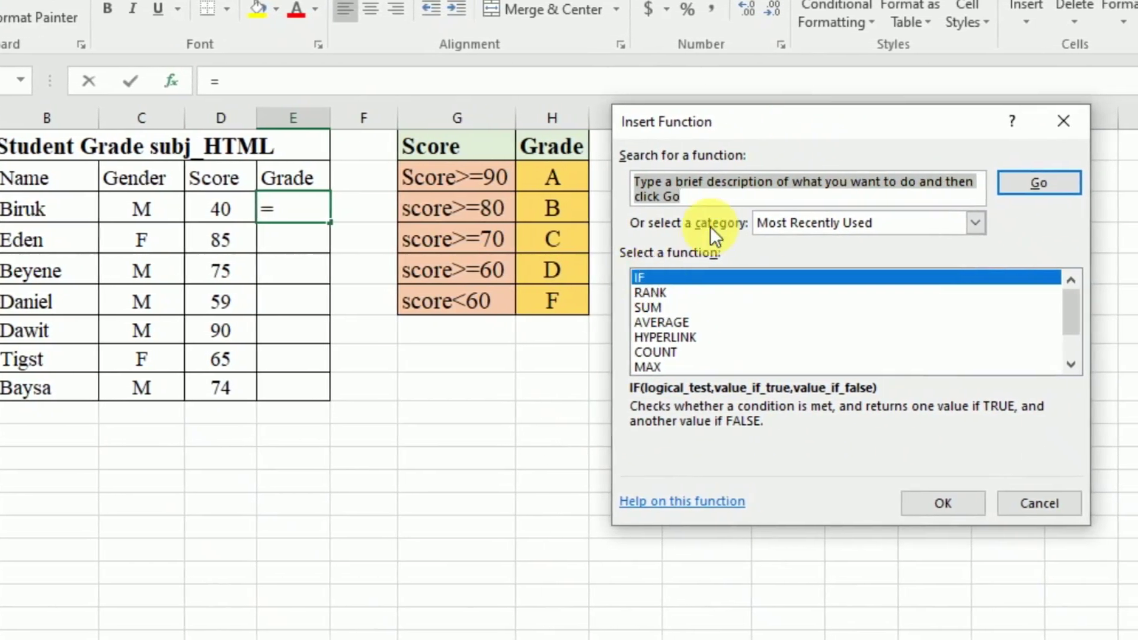
key(BackSpace)
text(if)
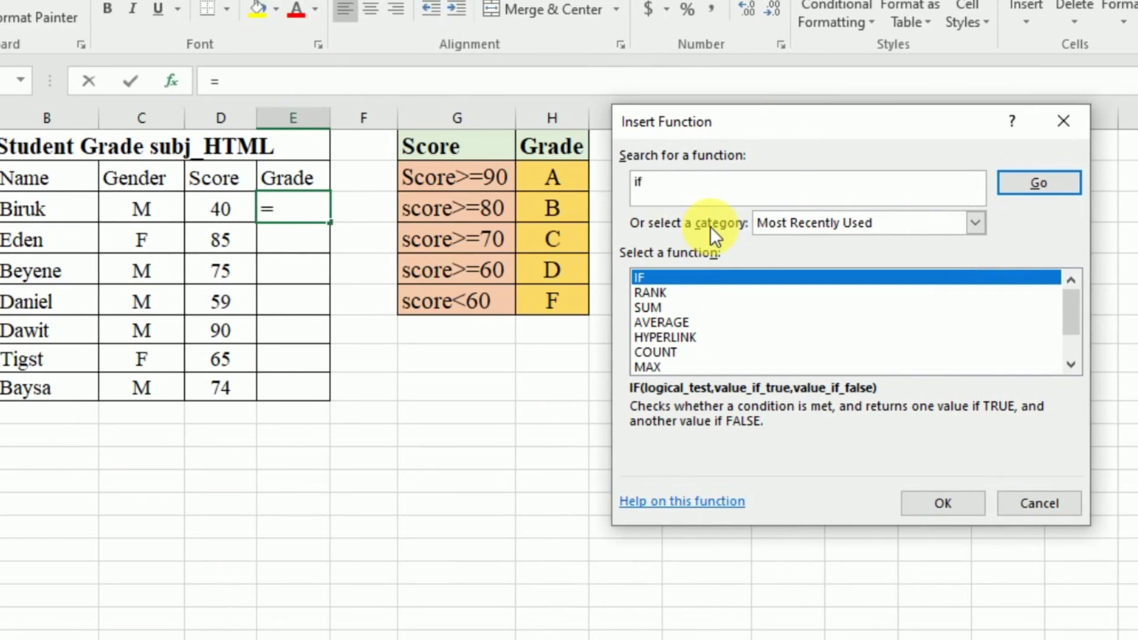
click(1037, 184)
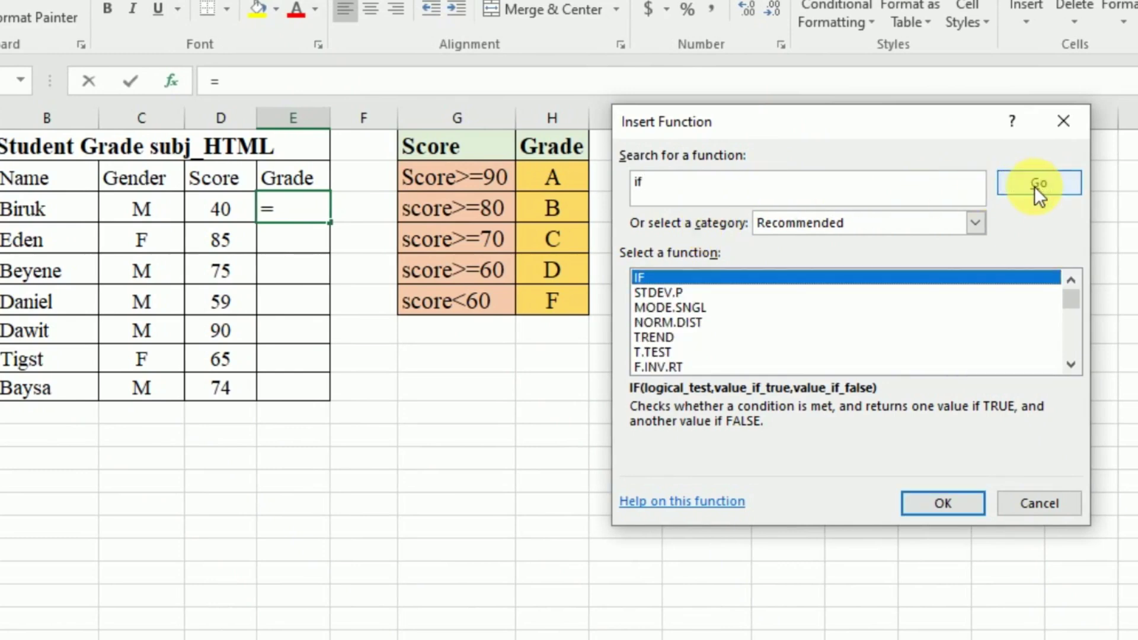
click(939, 500)
drag(731, 179, 482, 351)
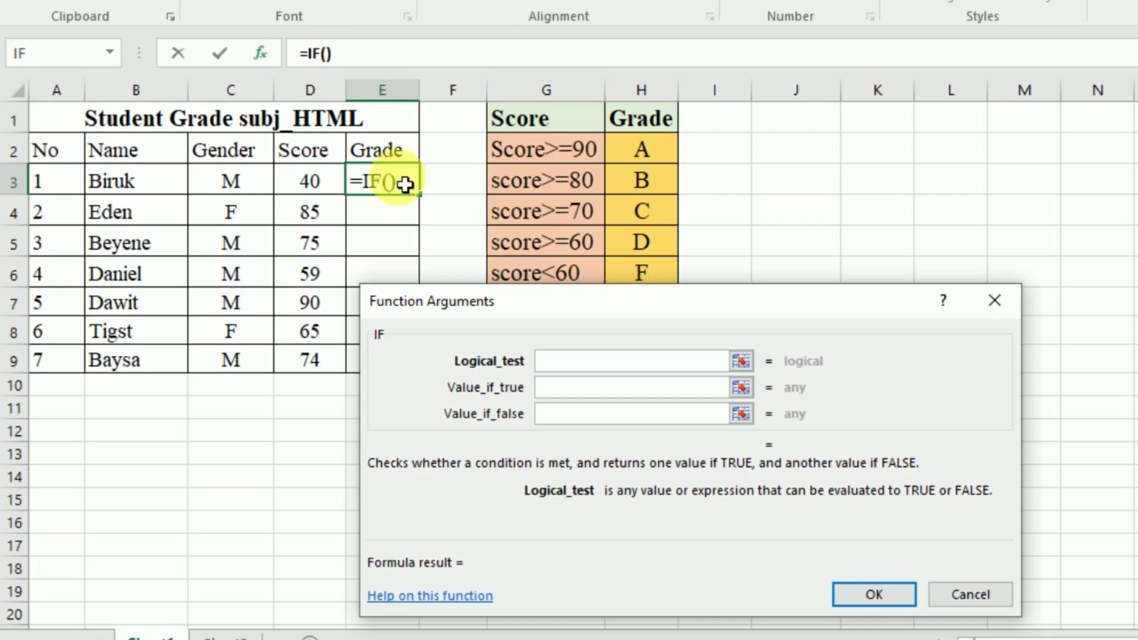
Set the IF function's logical test to D3>=90 and its value if true to A
click(311, 191)
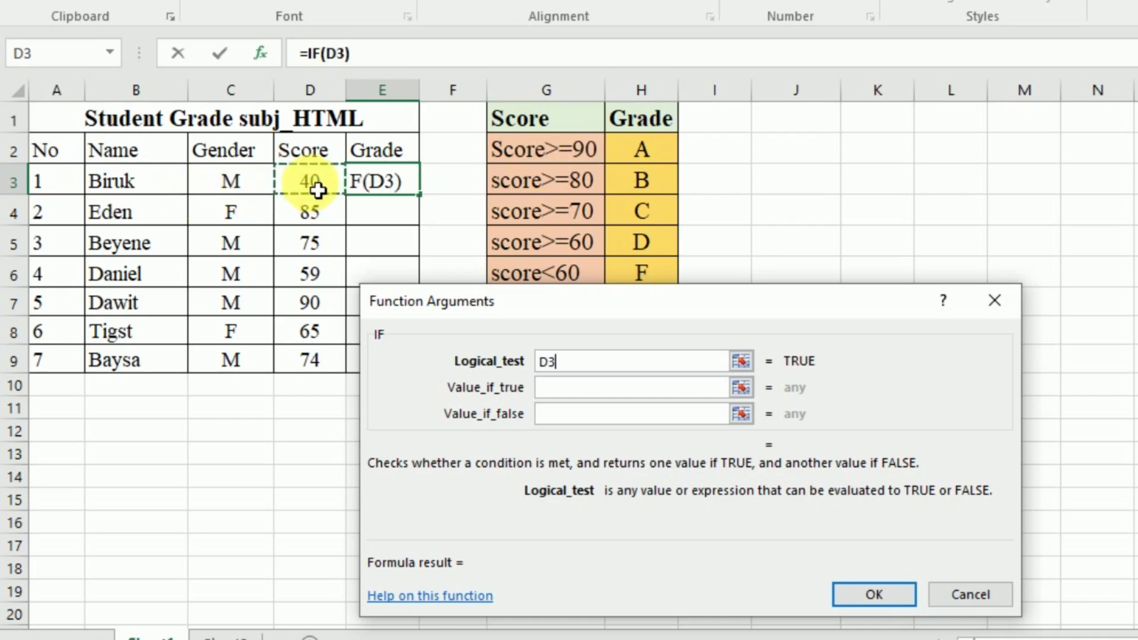
text(>)
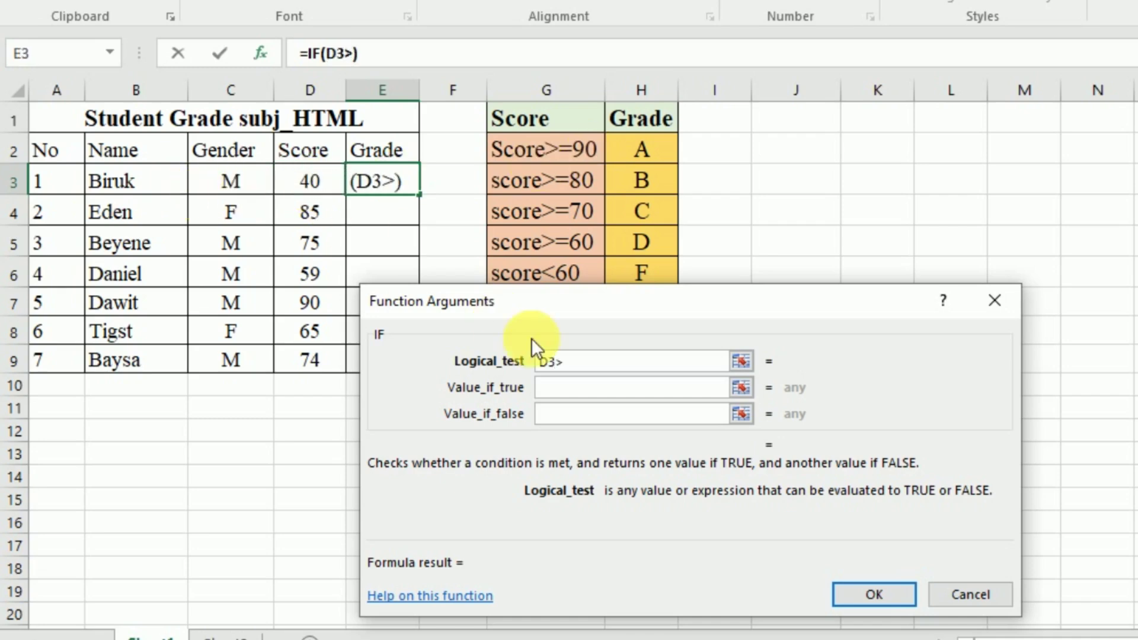
text(=90)
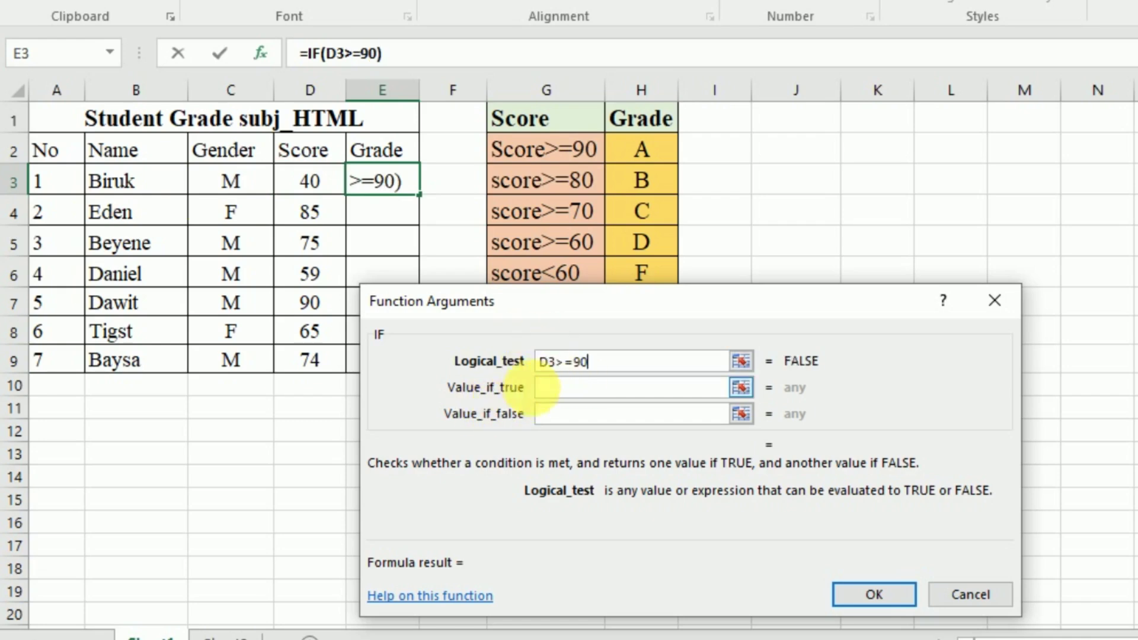
click(556, 390)
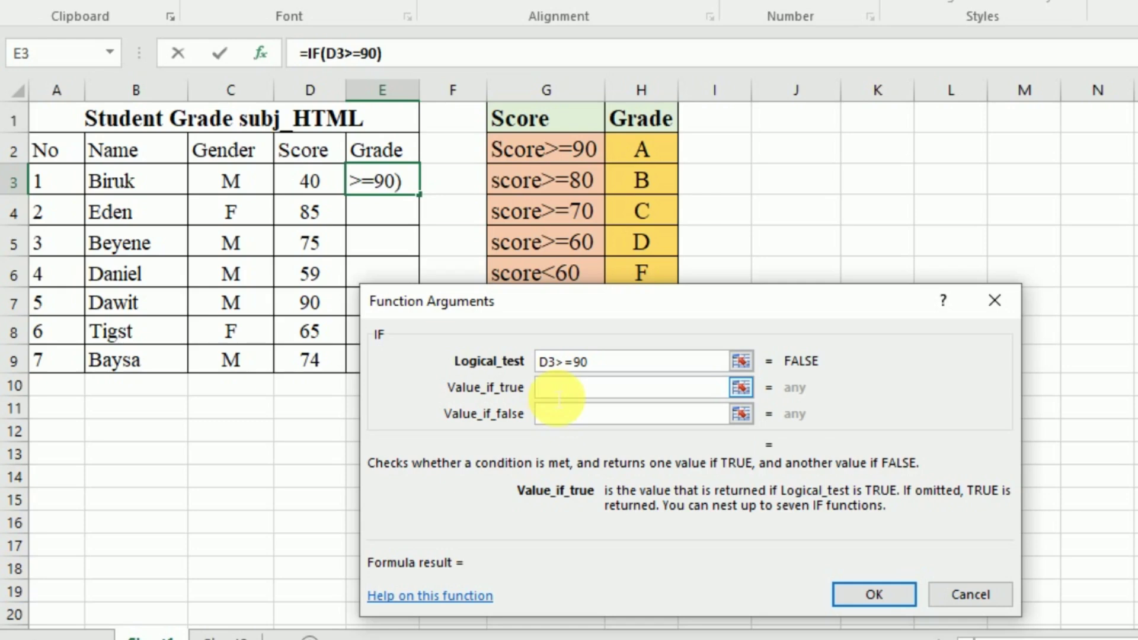
text(A)
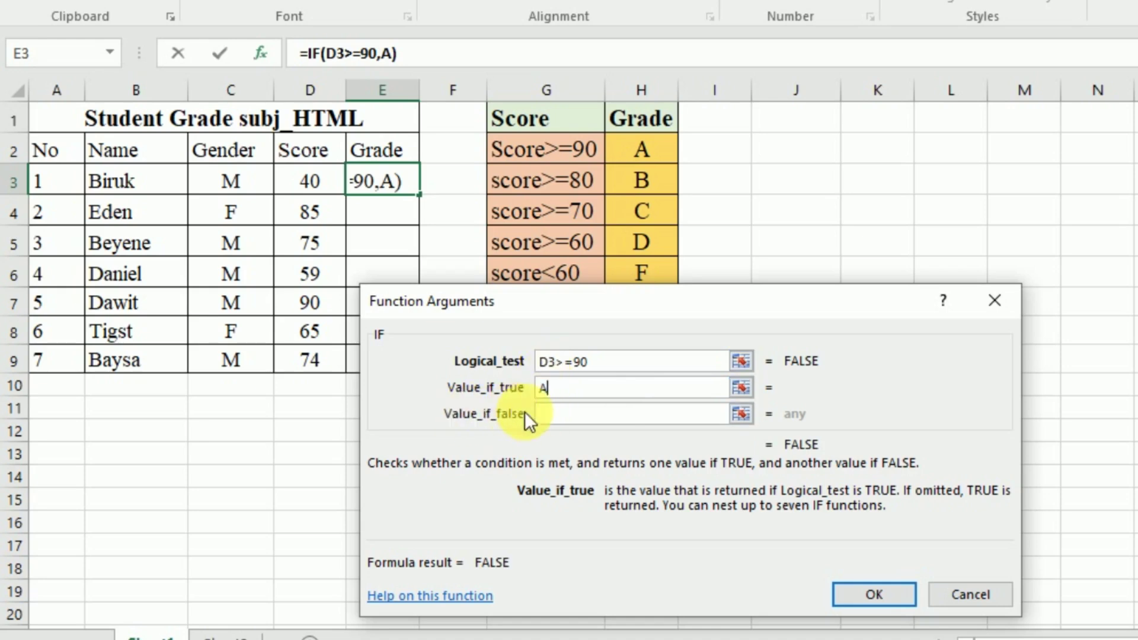
Nest a second IF as the value if false, testing D3>=80 and returning B when true
click(553, 418)
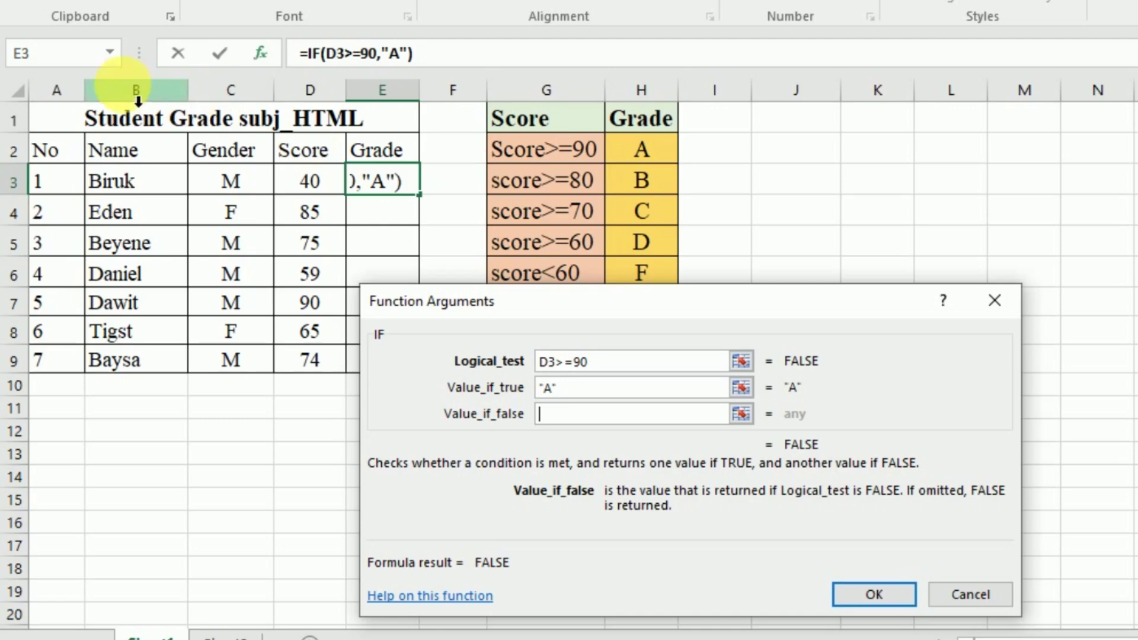
click(110, 54)
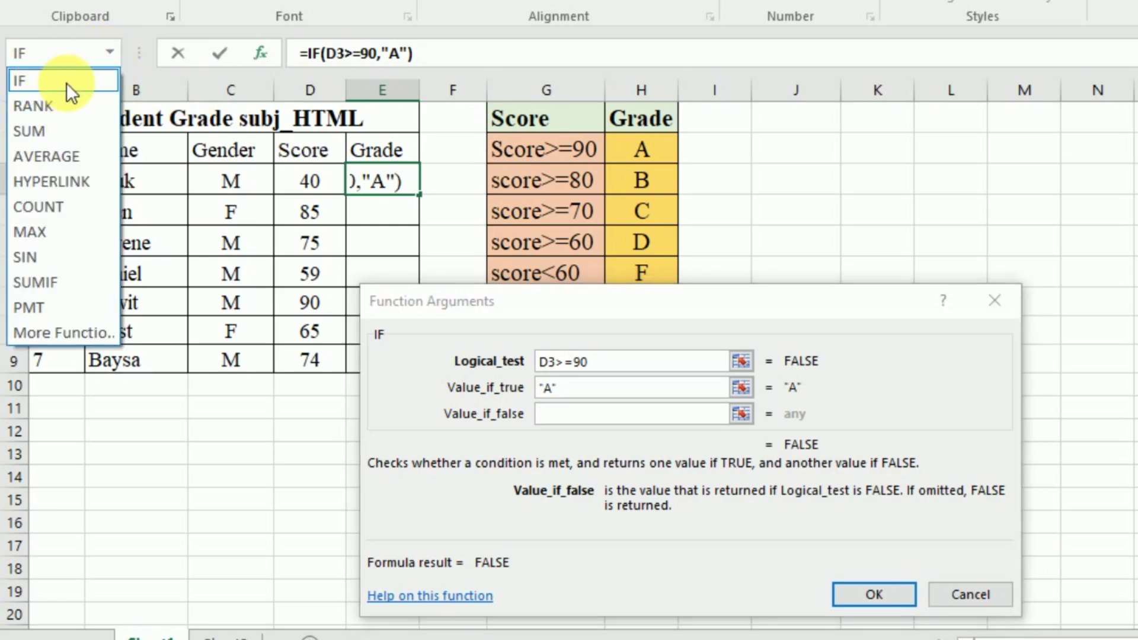
click(63, 83)
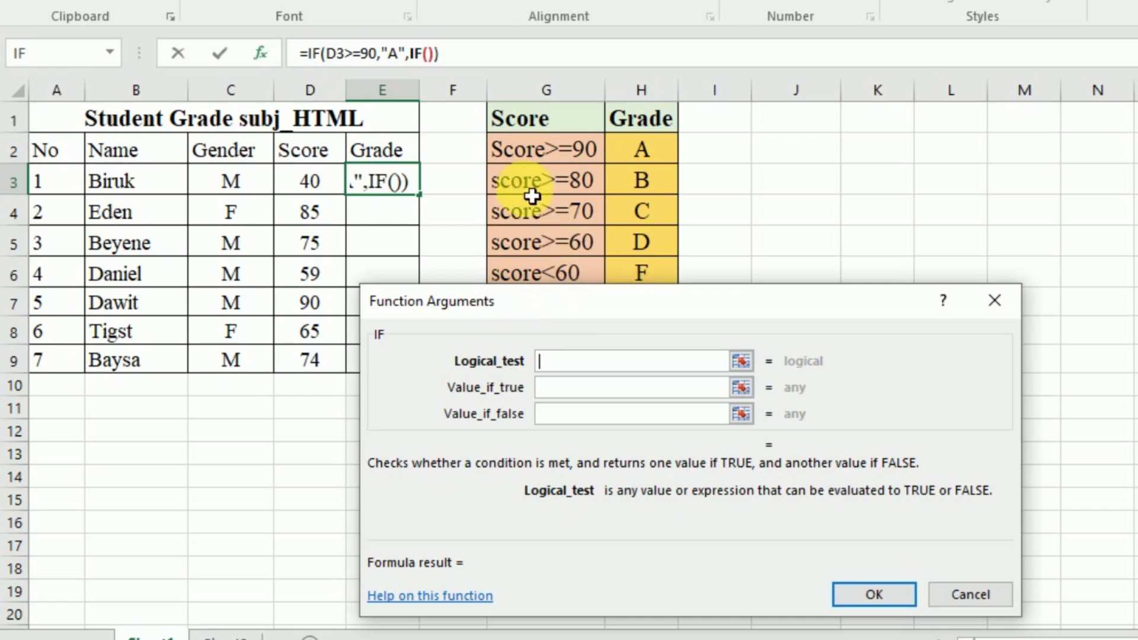
click(309, 182)
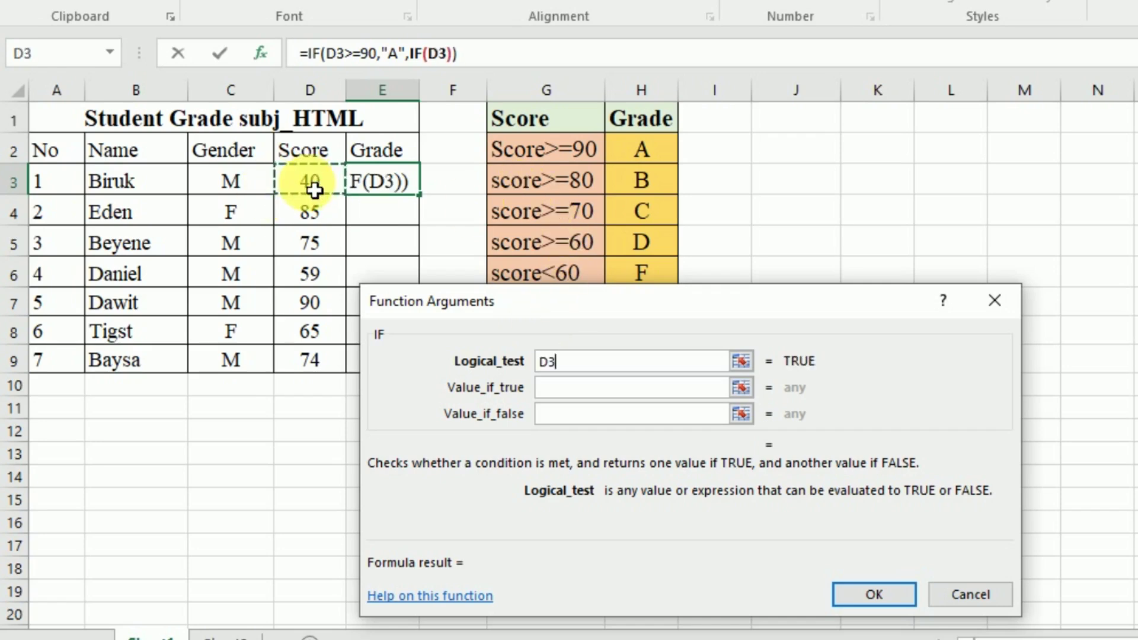
text(>=)
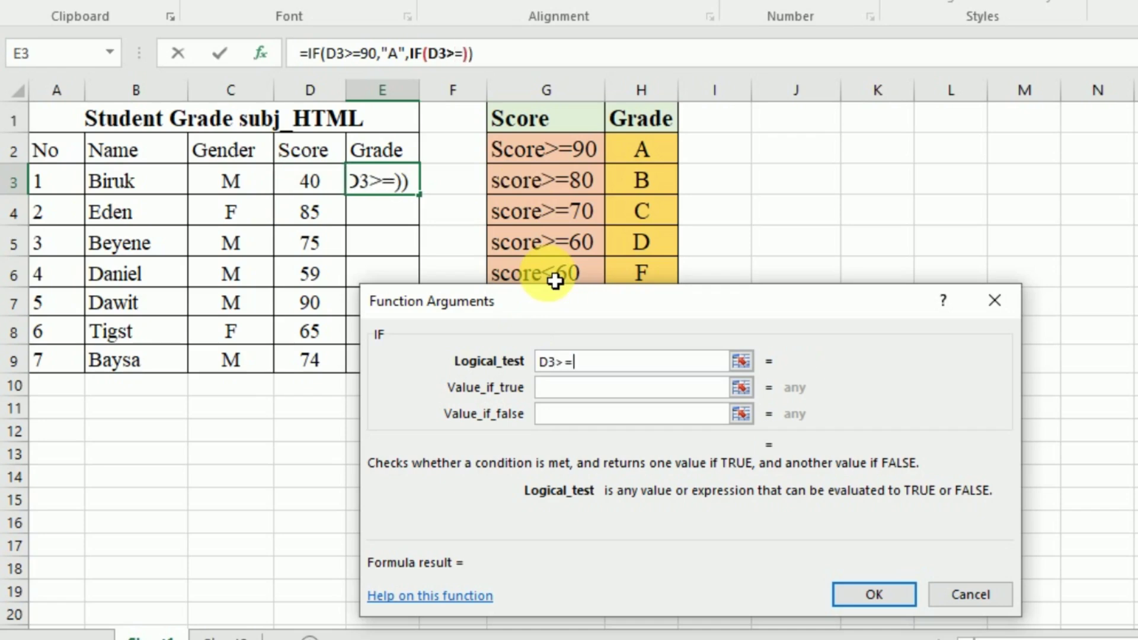
text(80)
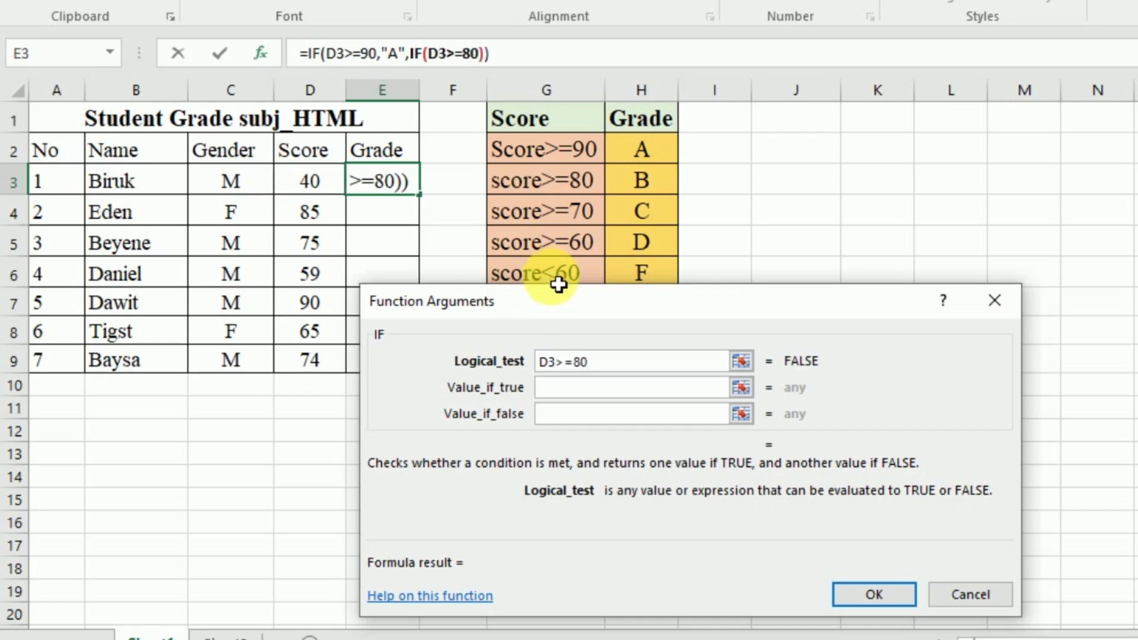
click(560, 392)
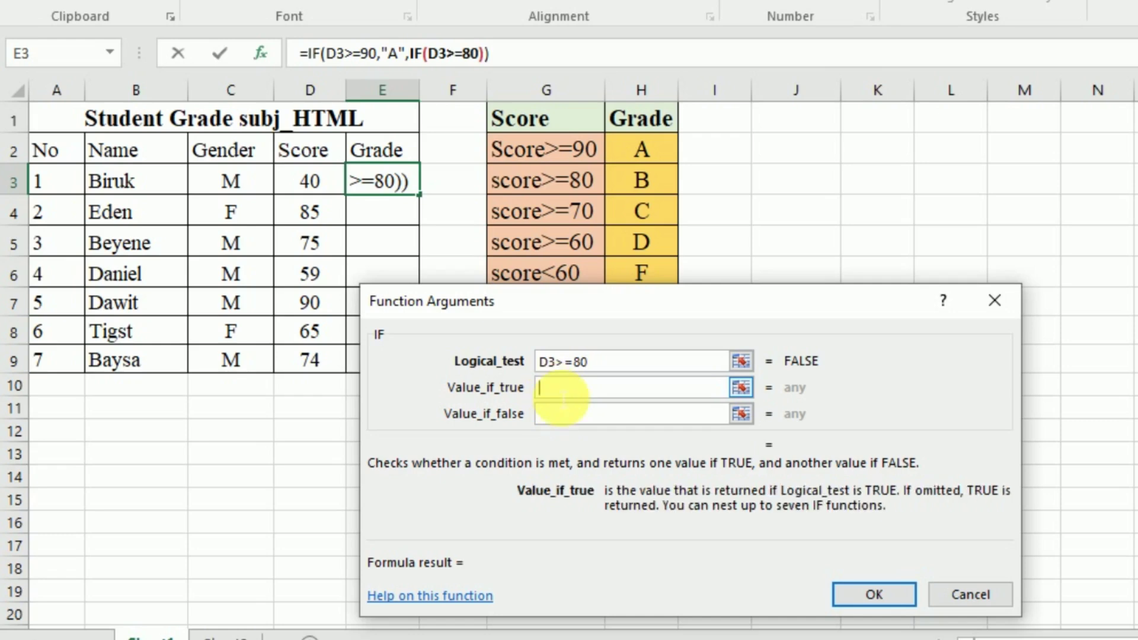
text(B)
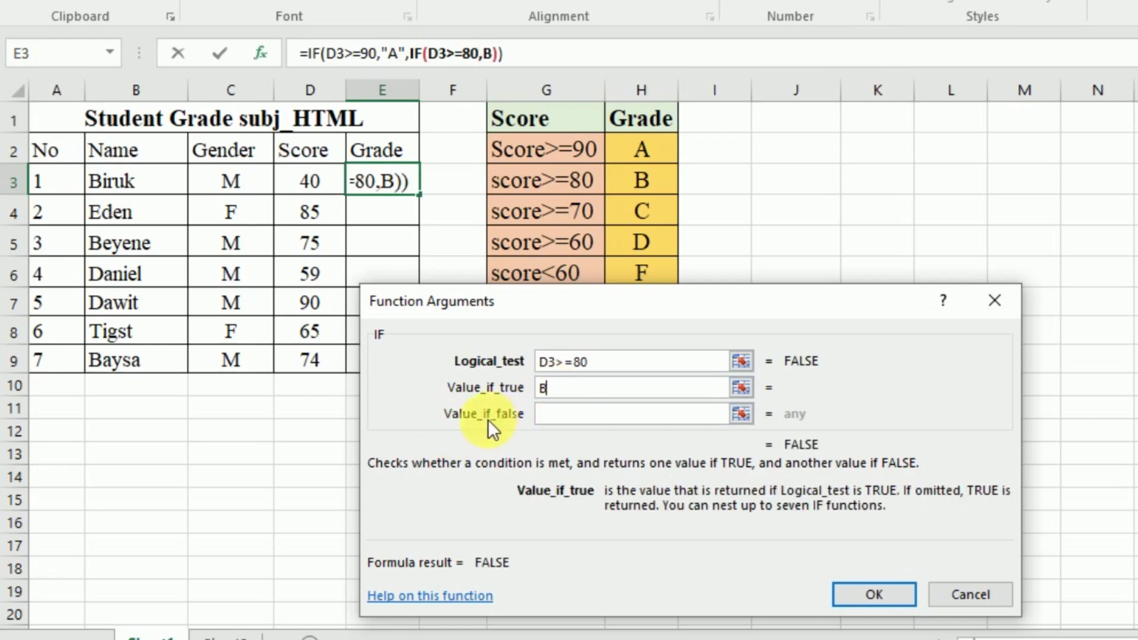
Nest a third IF as the second IF's value if false, testing D3>=70 and returning "C" when true
click(561, 422)
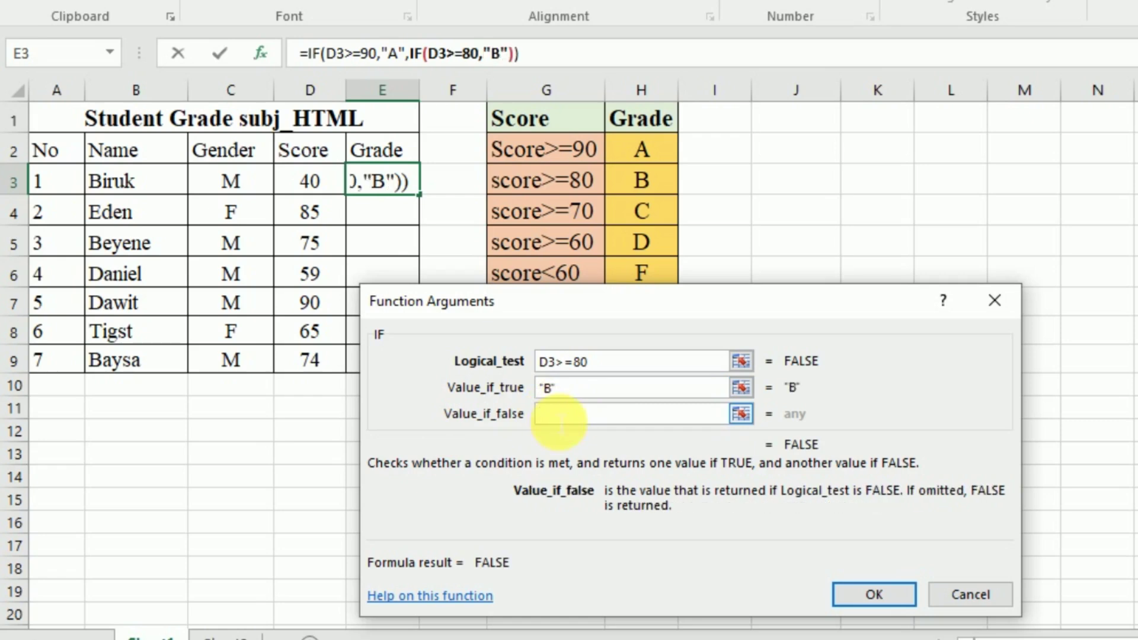
click(110, 52)
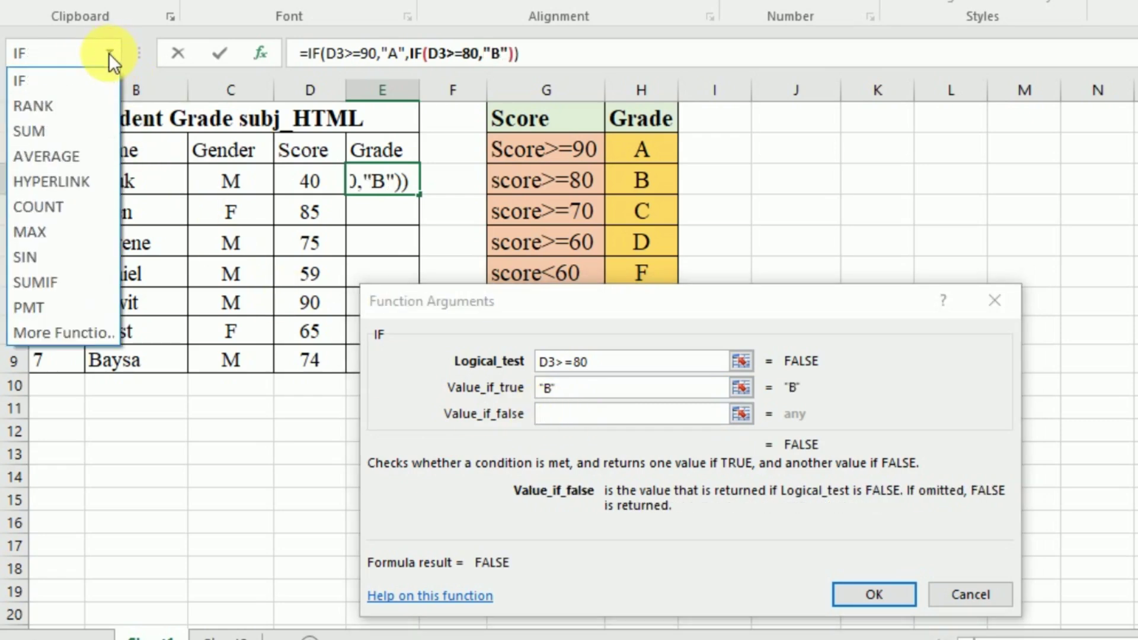
click(44, 79)
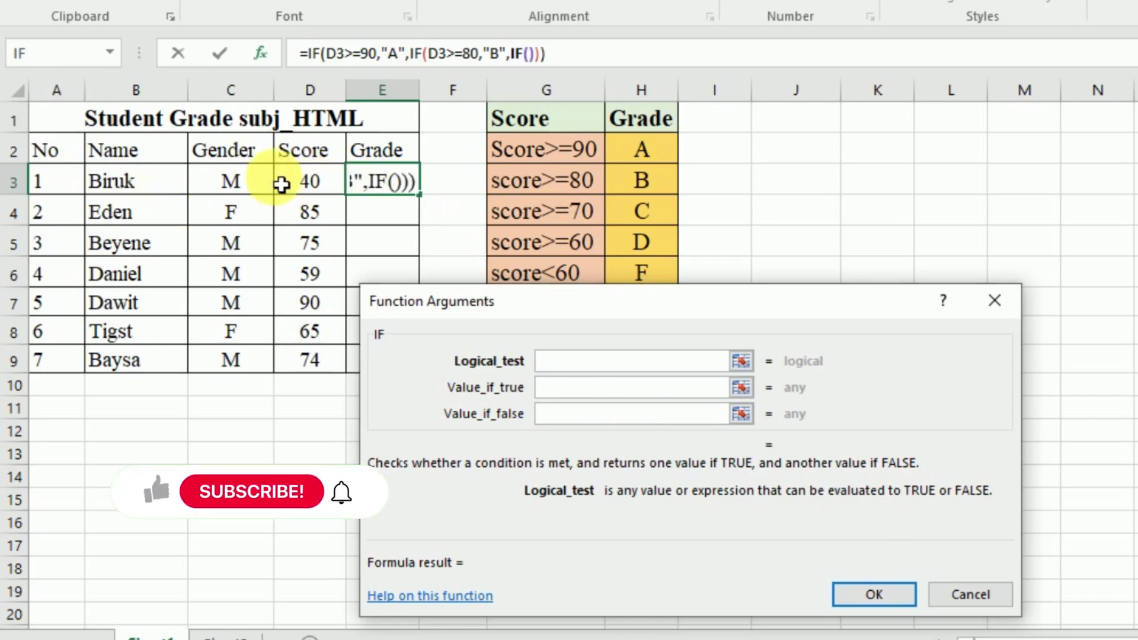
click(321, 189)
text(>)
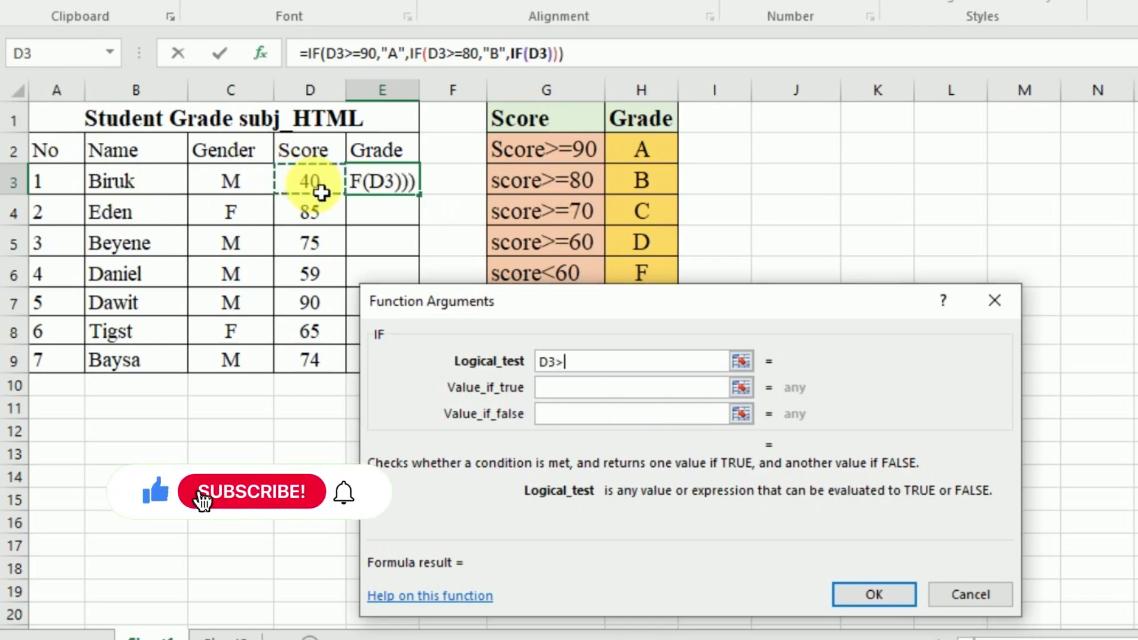
text(=70)
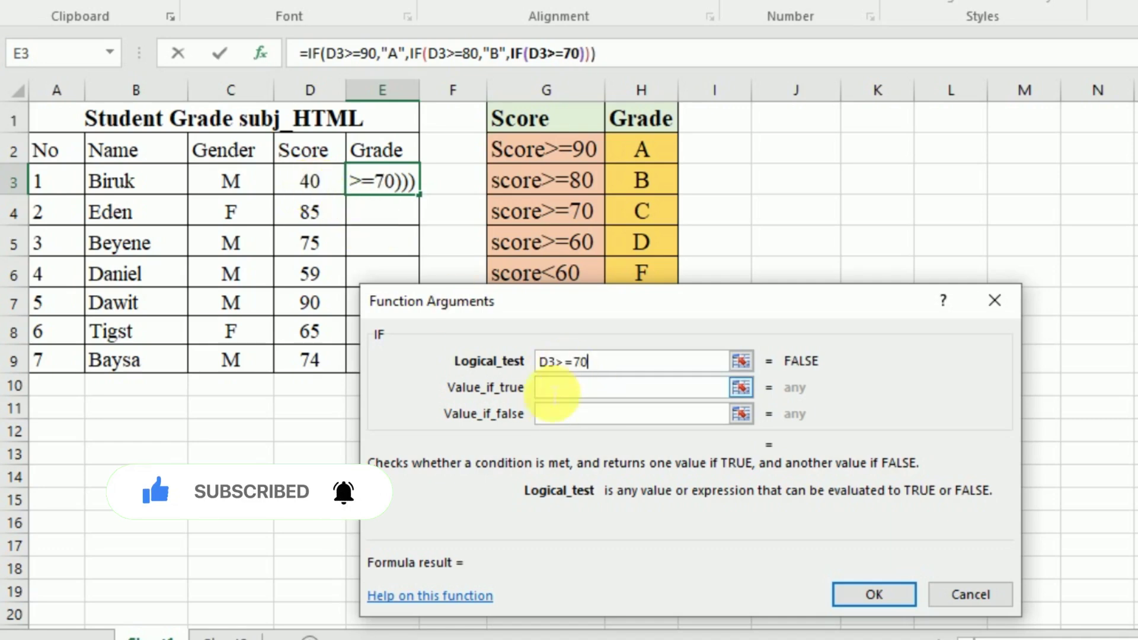
click(560, 389)
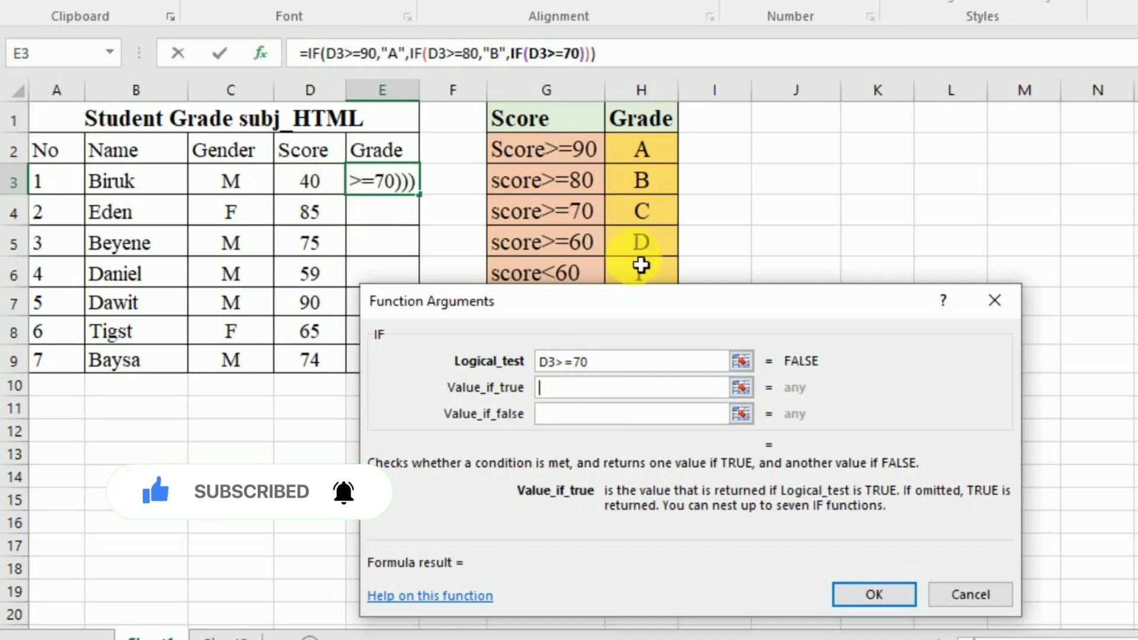
text("C")
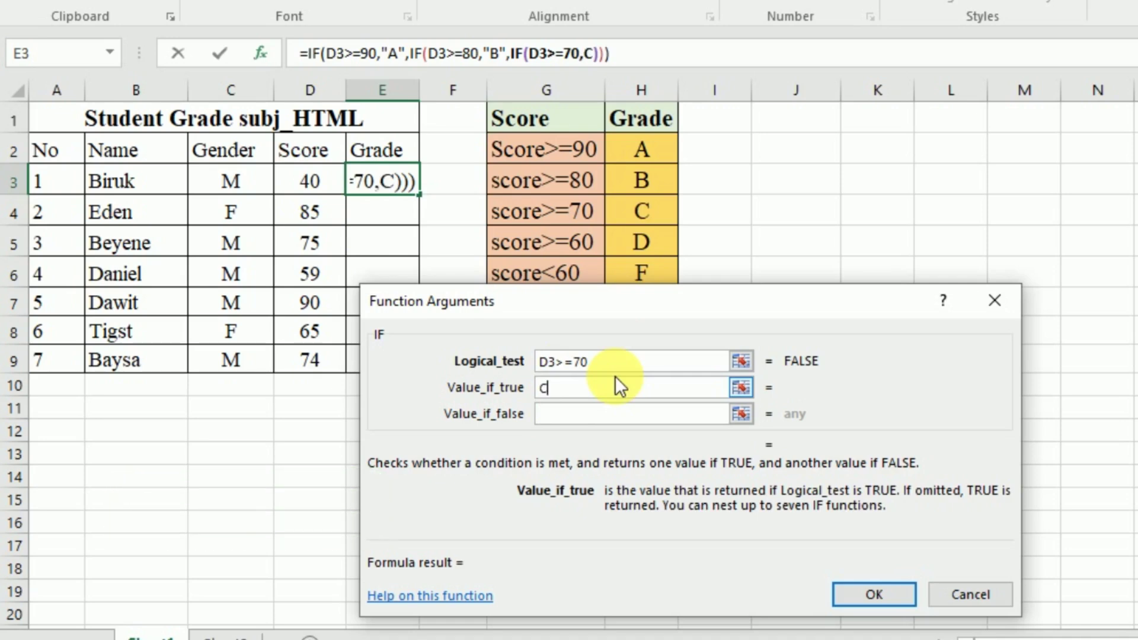
Nest a fourth IF as the third IF's value if false, testing D3>=60 and returning D when true
click(564, 428)
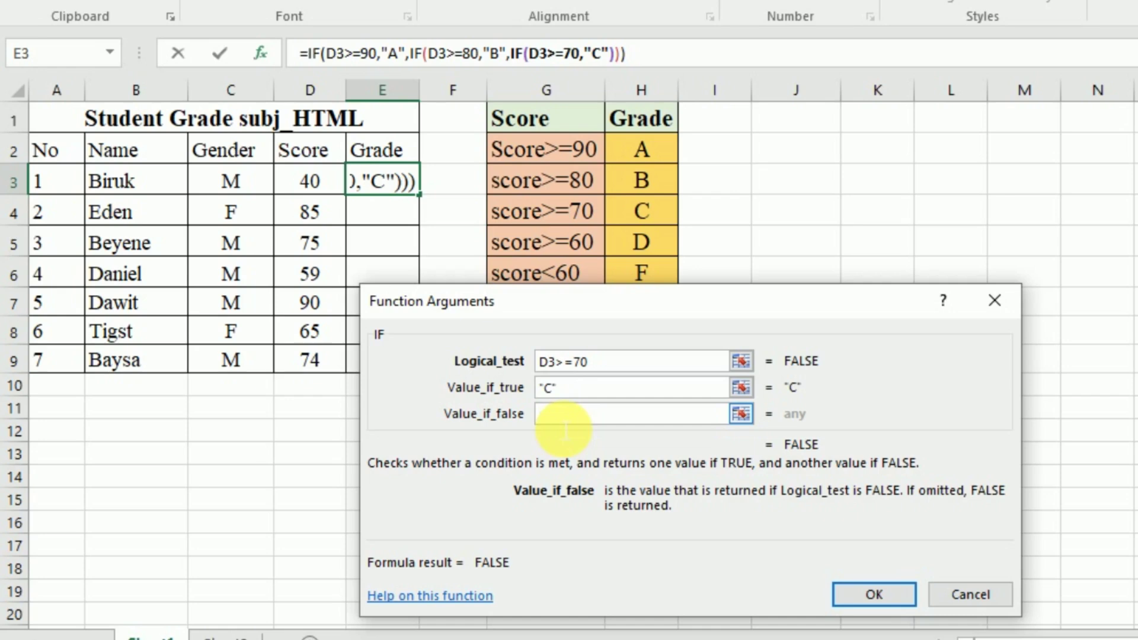
click(109, 55)
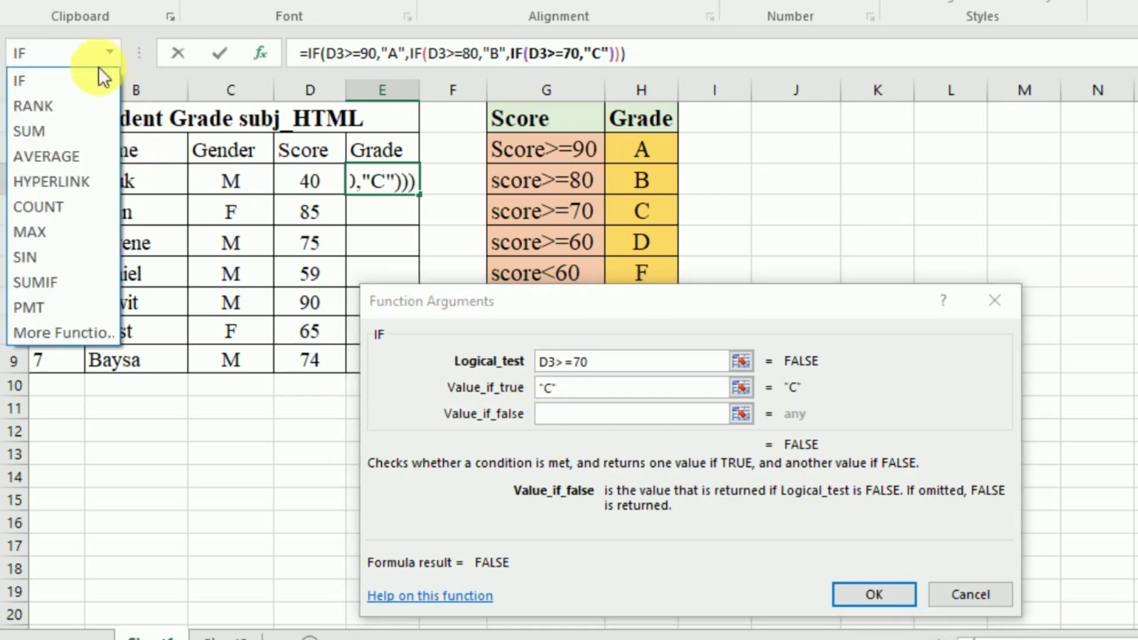
click(27, 84)
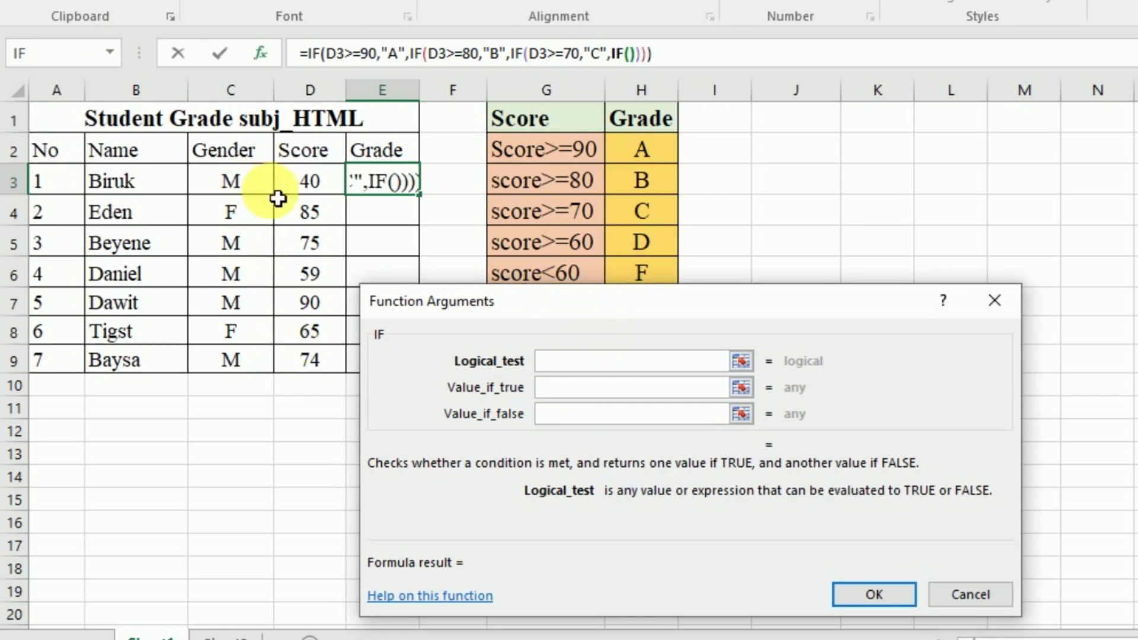
click(321, 191)
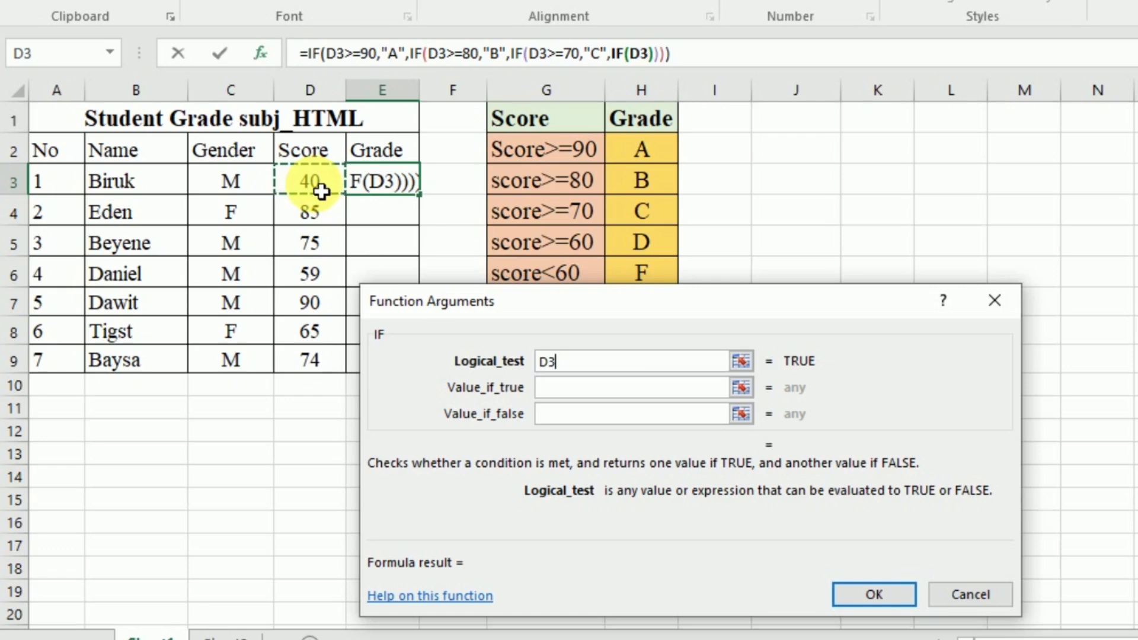
text(>)
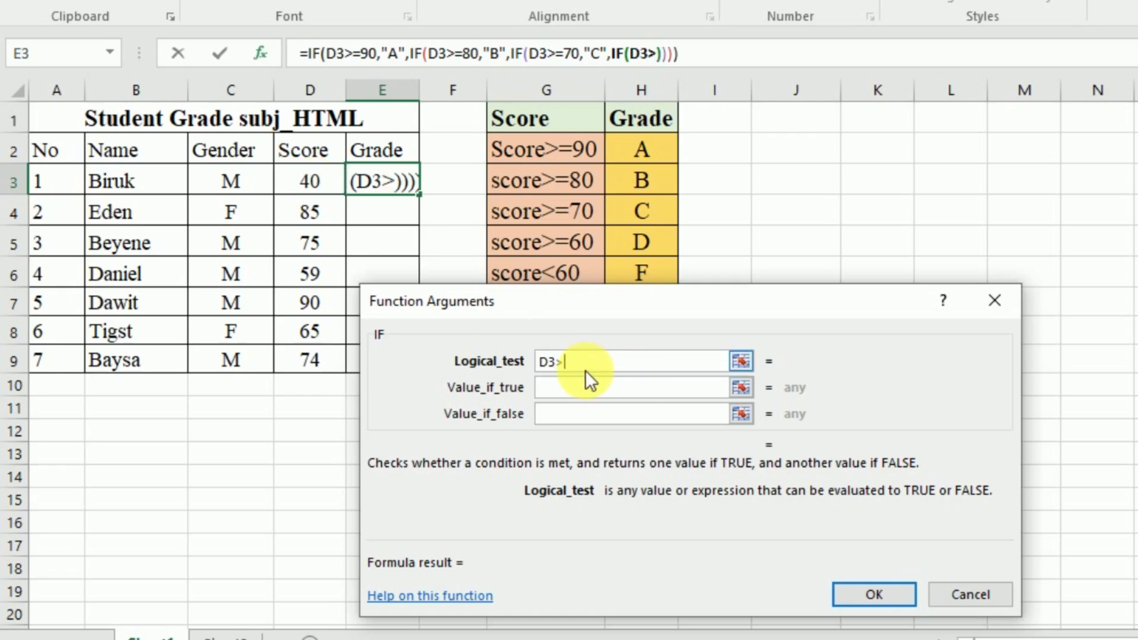
text(=60)
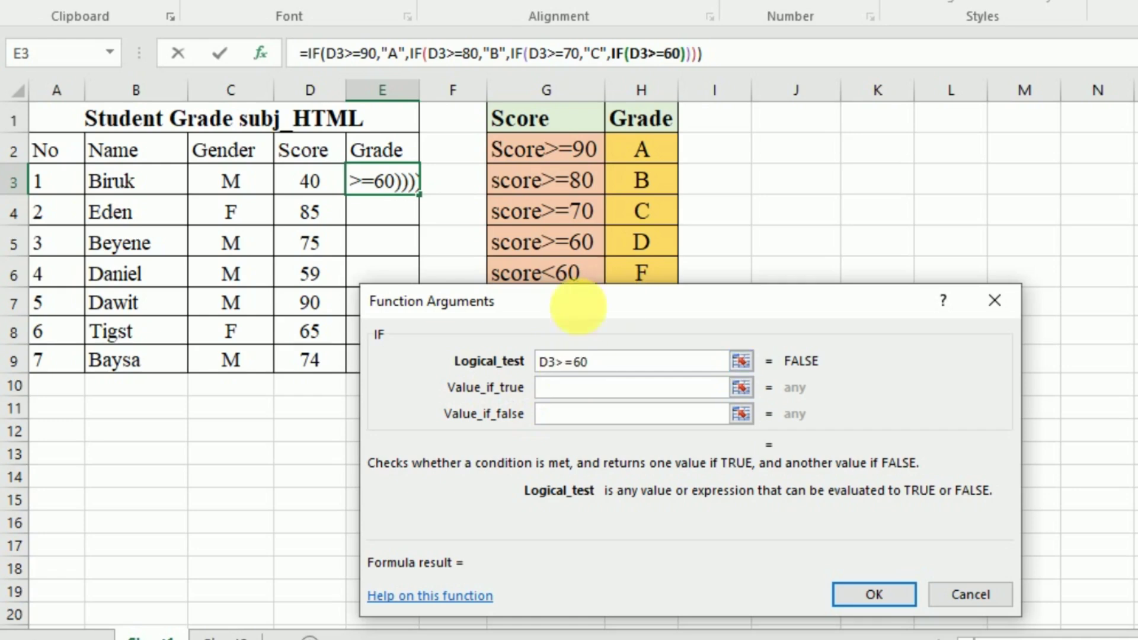
click(569, 395)
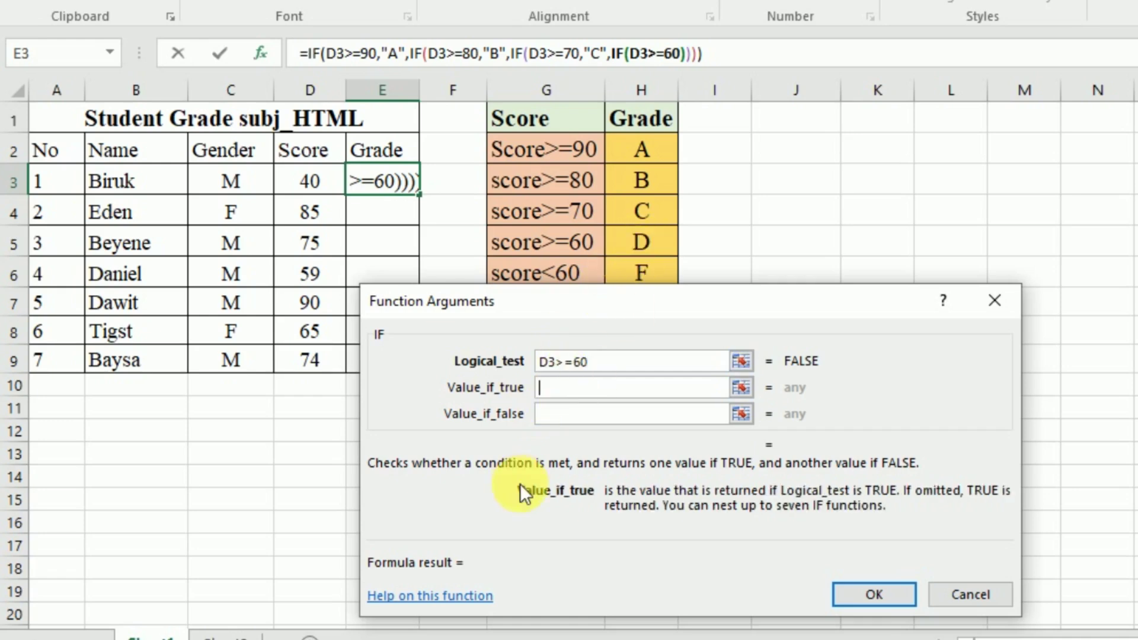
text(D)
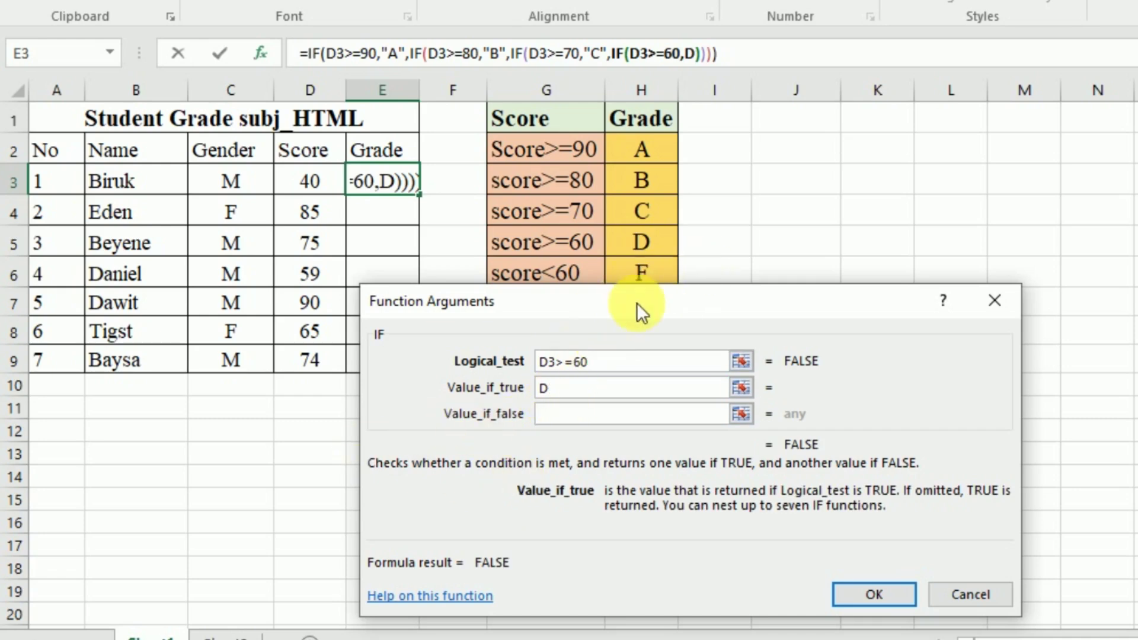
Set the innermost IF's value if false to F and enter the completed grade formula in E3
mouse_move(637, 304)
mouse_down()
mouse_move(642, 316)
mouse_move(643, 306)
mouse_up()
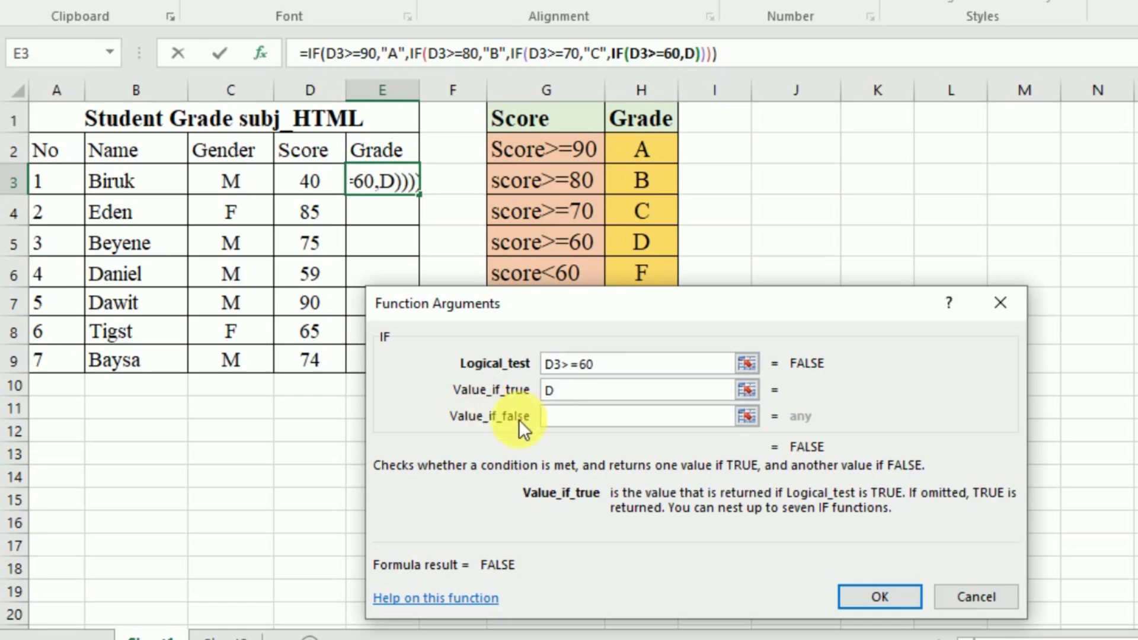
click(564, 426)
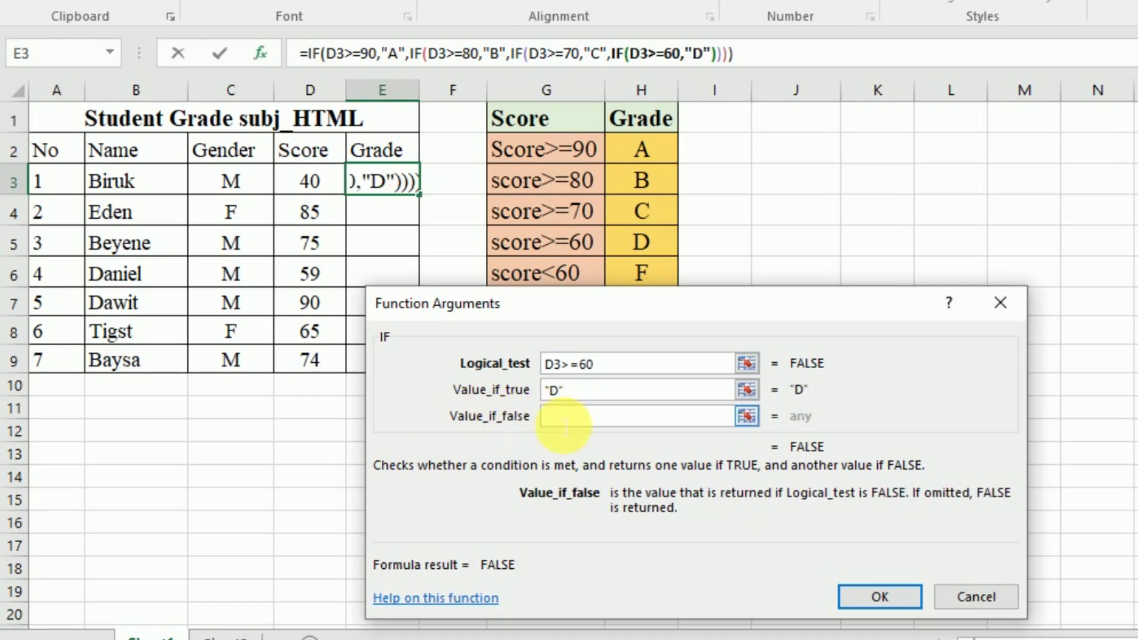
text(F)
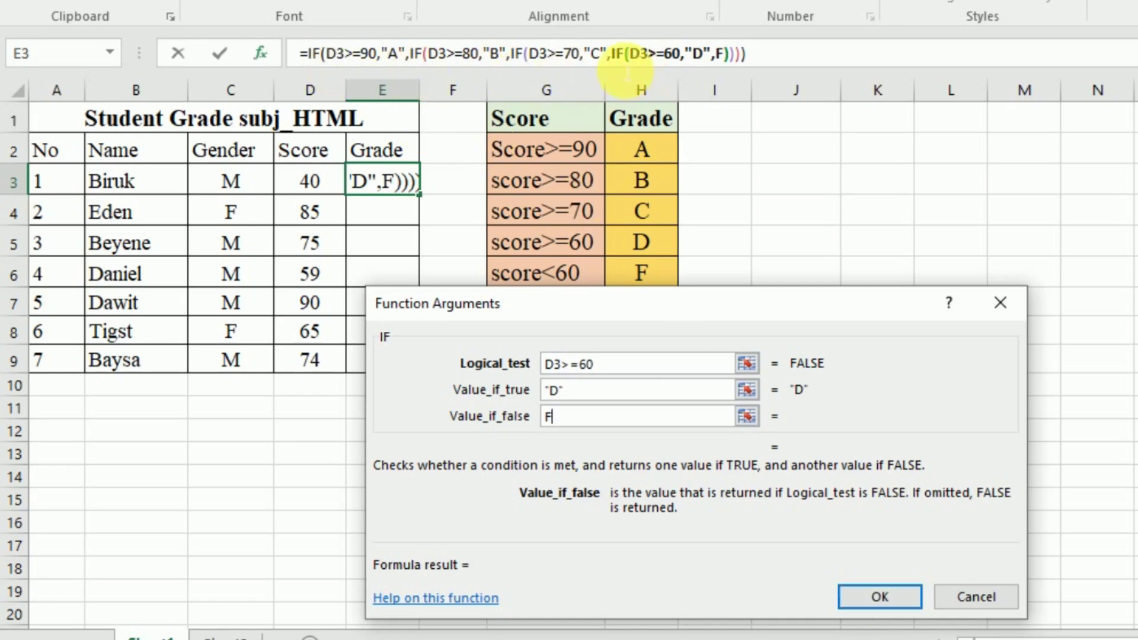
click(875, 600)
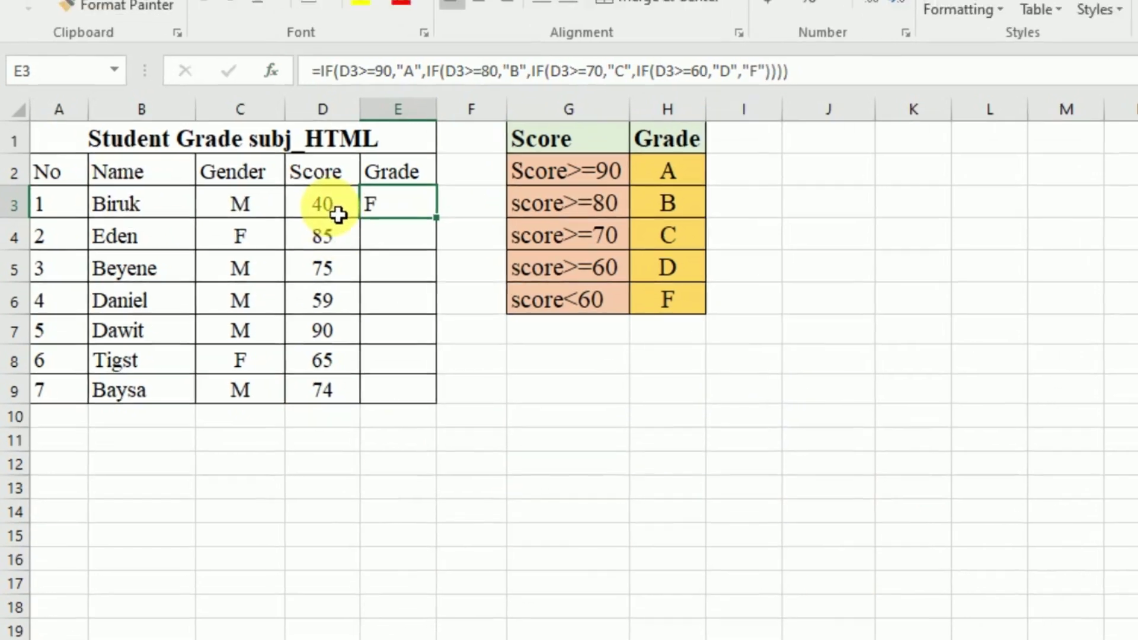
Fill the grade formula from E3 down through E9 for the remaining students
click(338, 214)
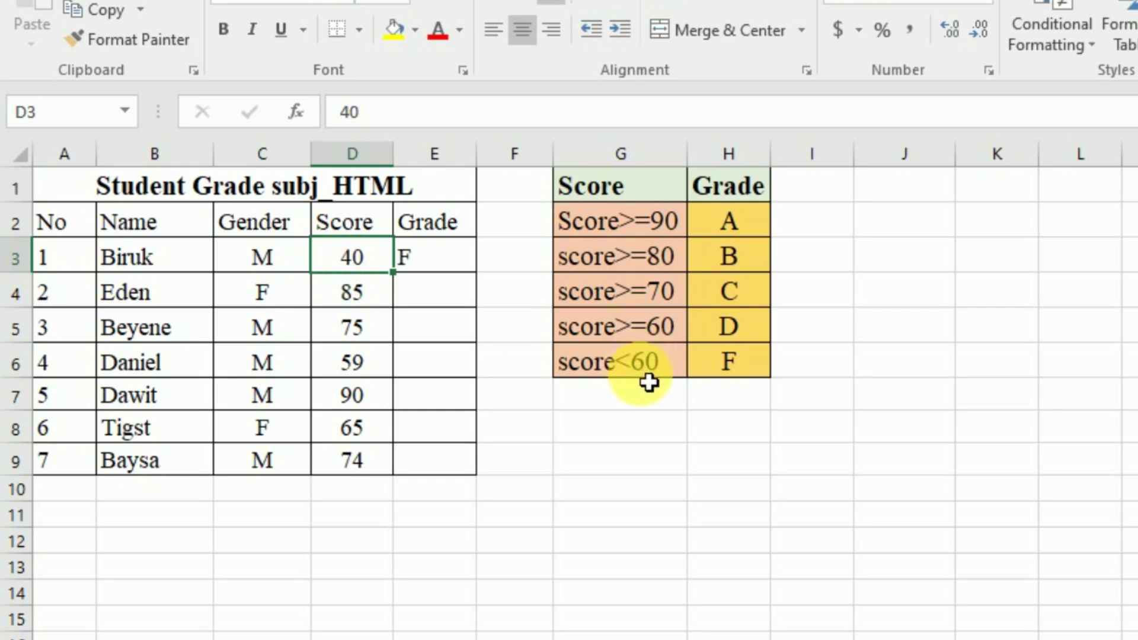
click(444, 273)
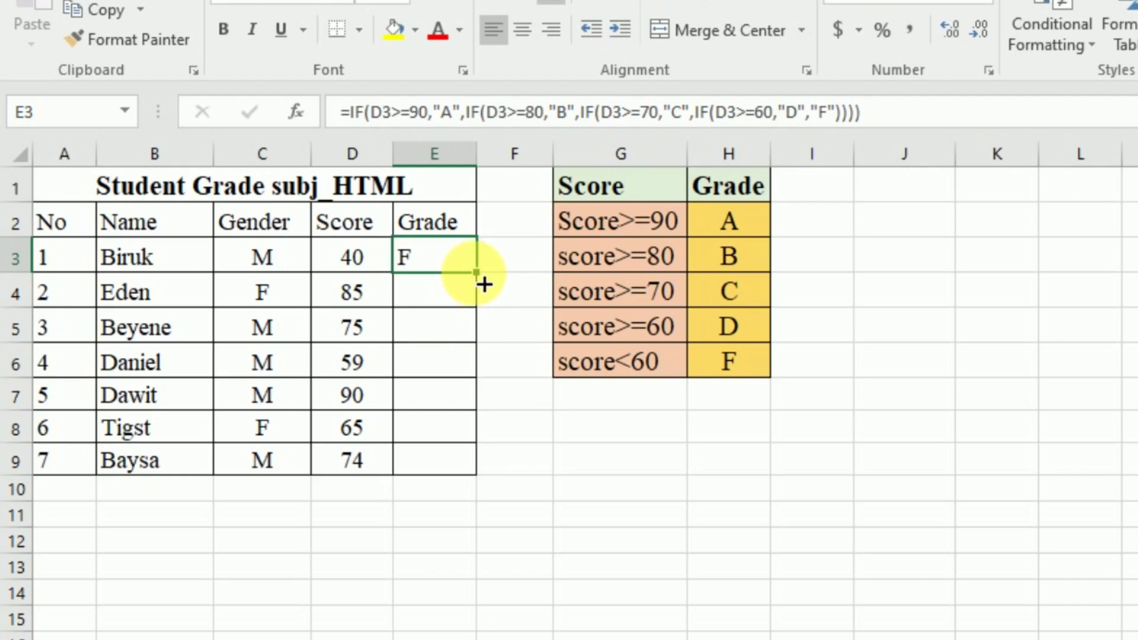
drag(484, 284, 466, 473)
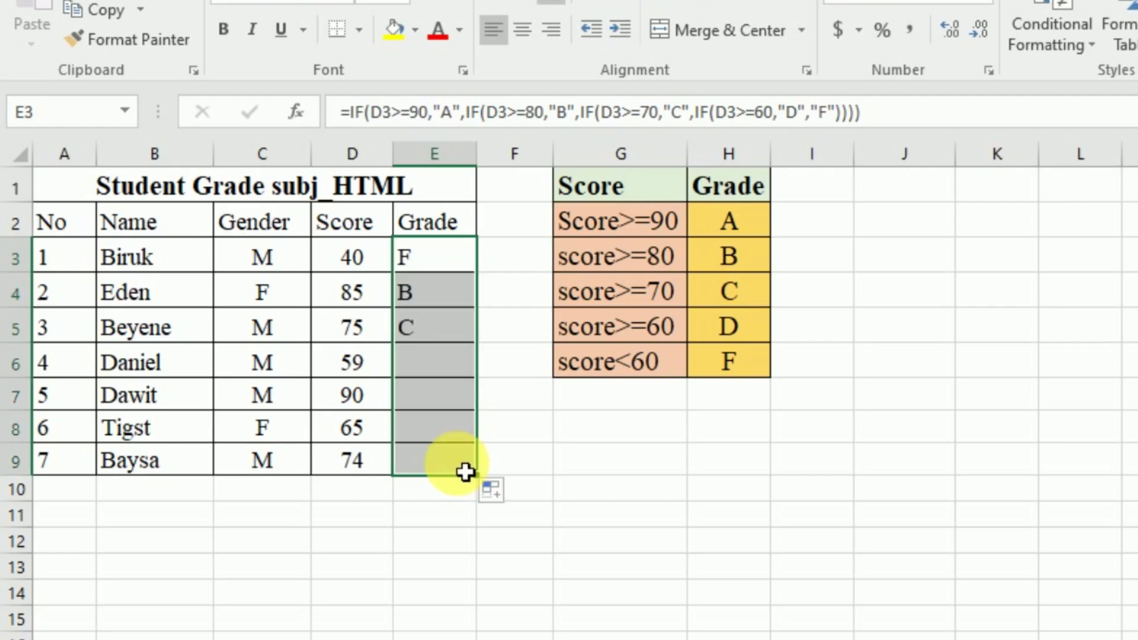
click(530, 406)
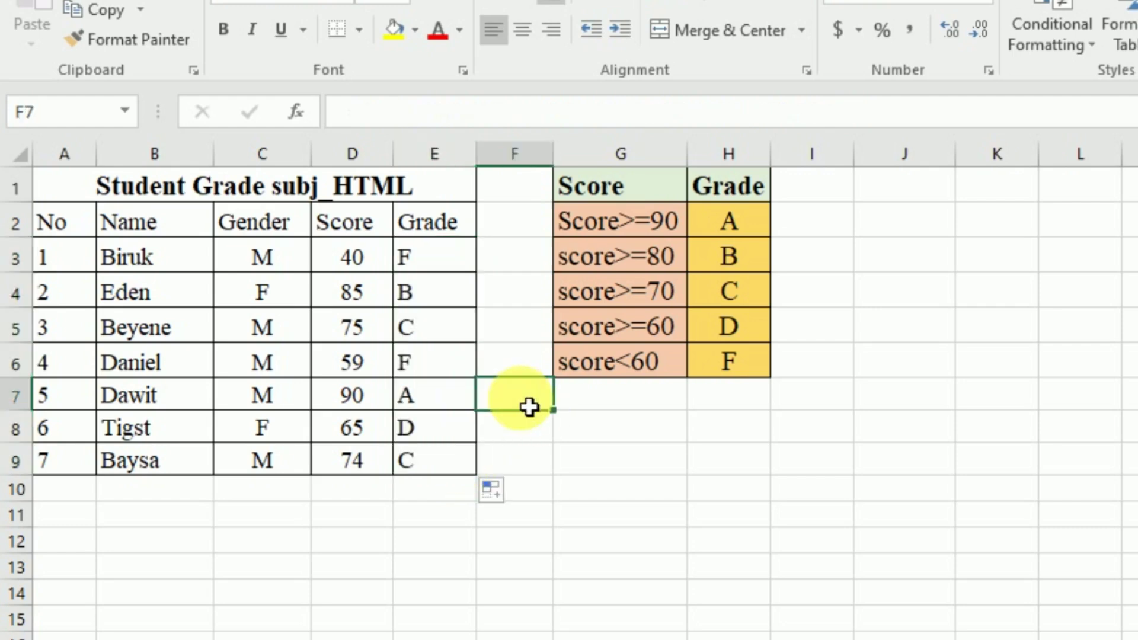
Check the grades of students No 5 and No 7 against their scores and the grade criteria table
click(421, 401)
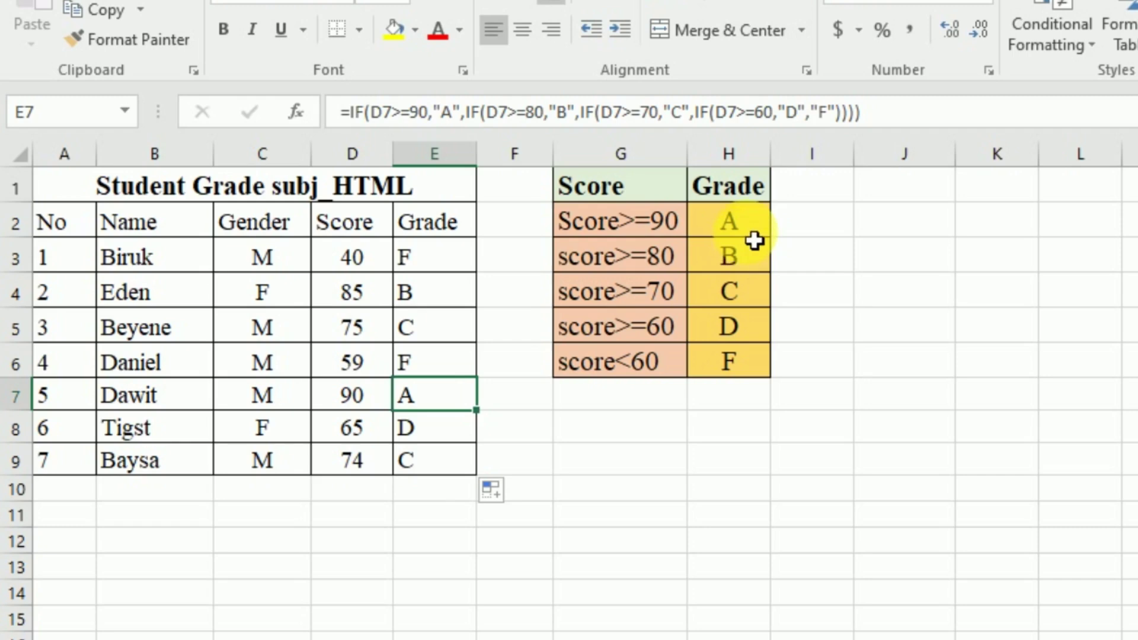
click(377, 466)
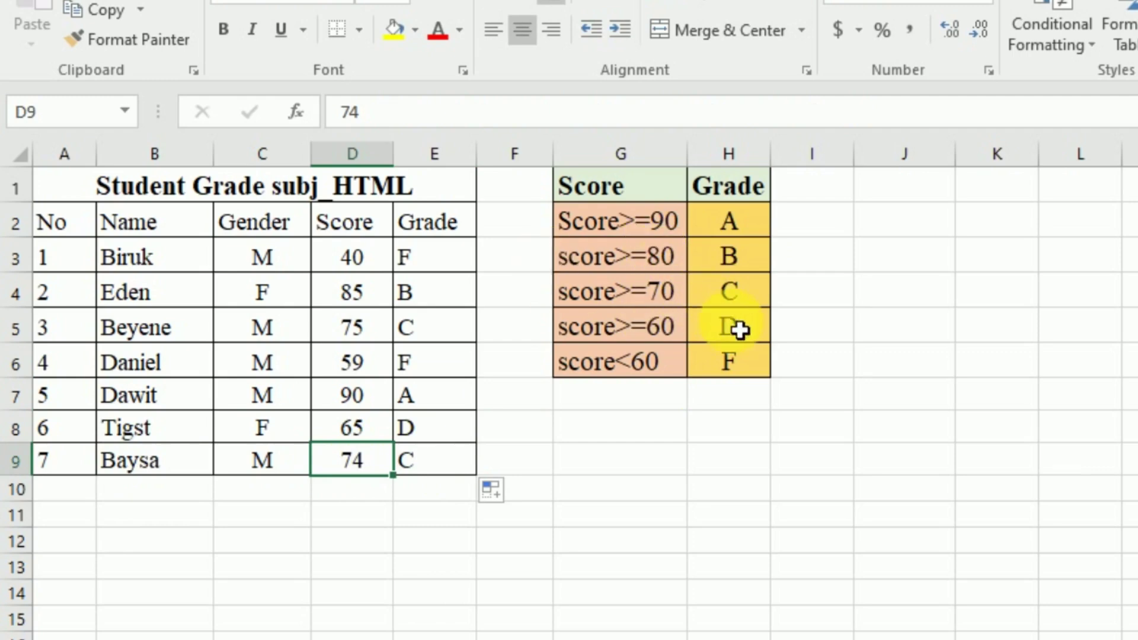
click(435, 468)
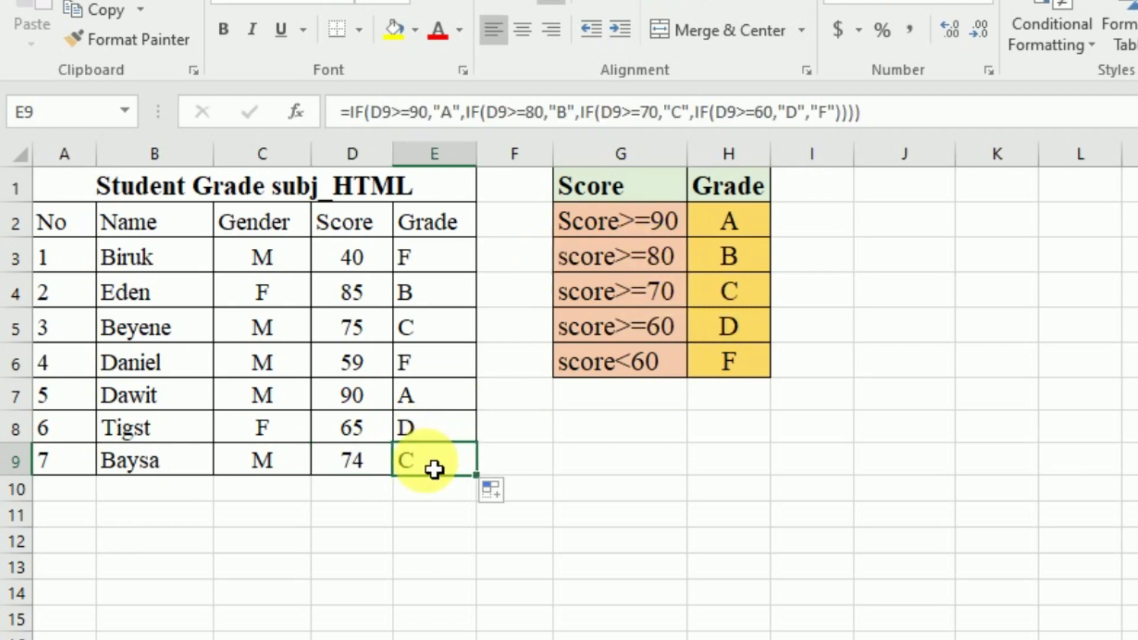